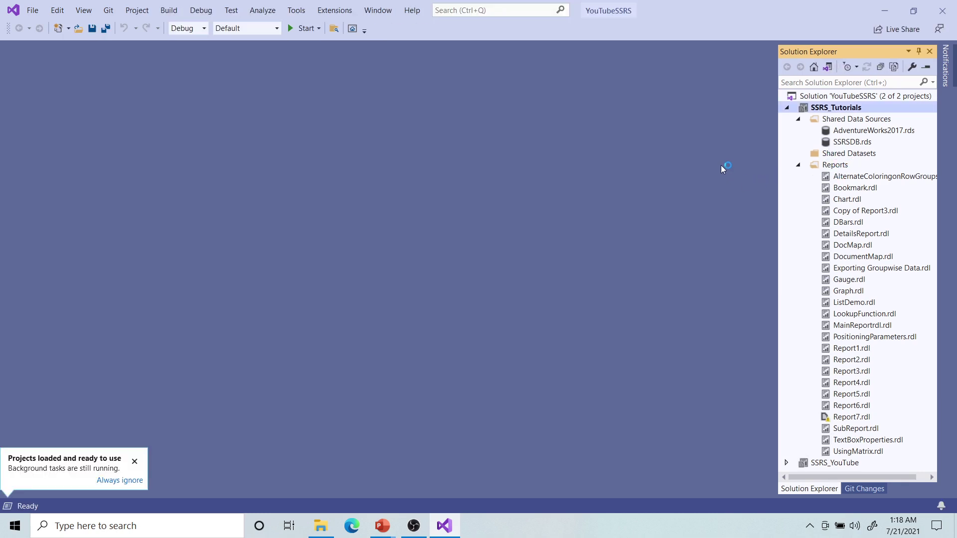
# Step: Add a new empty report with the default name to the Reports folder of the SSRS_Tutorials project
pyautogui.click(837, 167)
pyautogui.rightClick(836, 167)
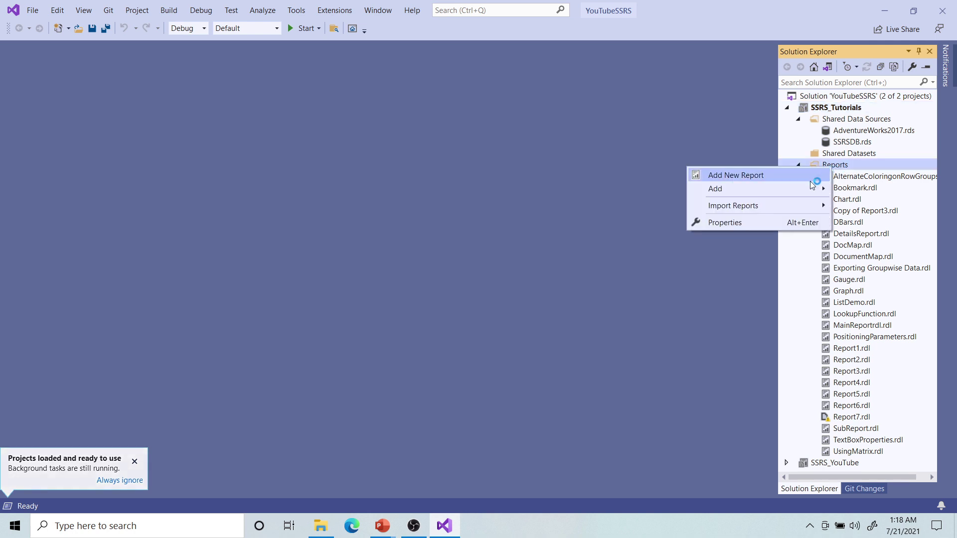
pyautogui.moveTo(747, 189)
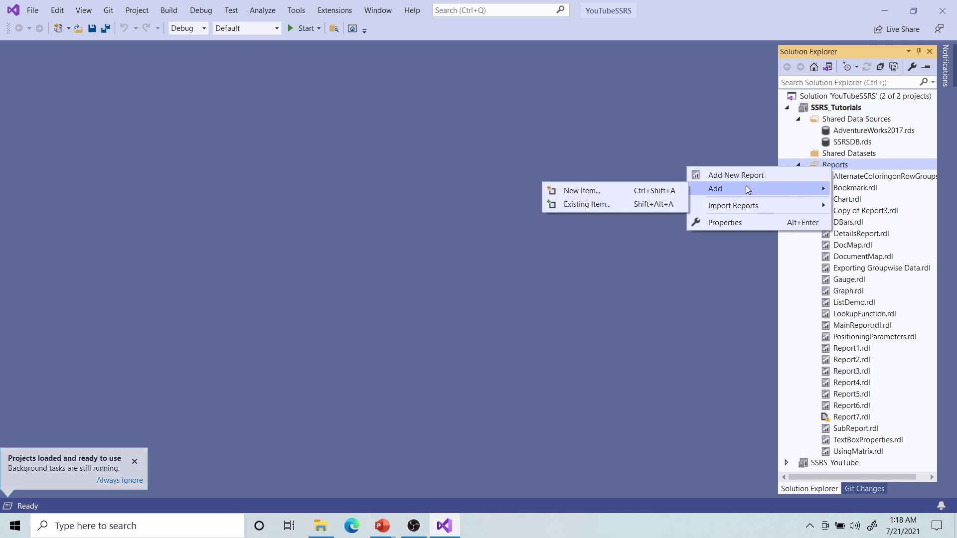
pyautogui.click(609, 190)
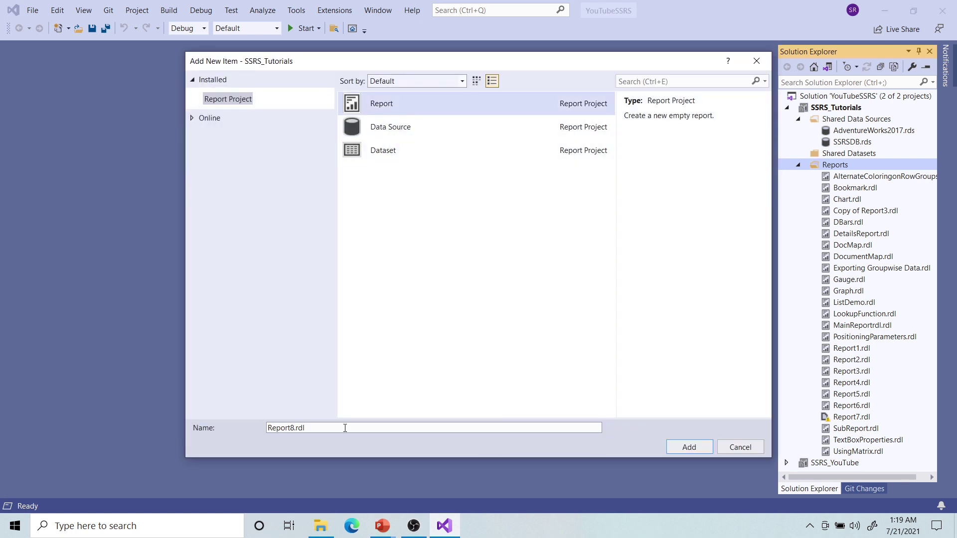
pyautogui.click(691, 447)
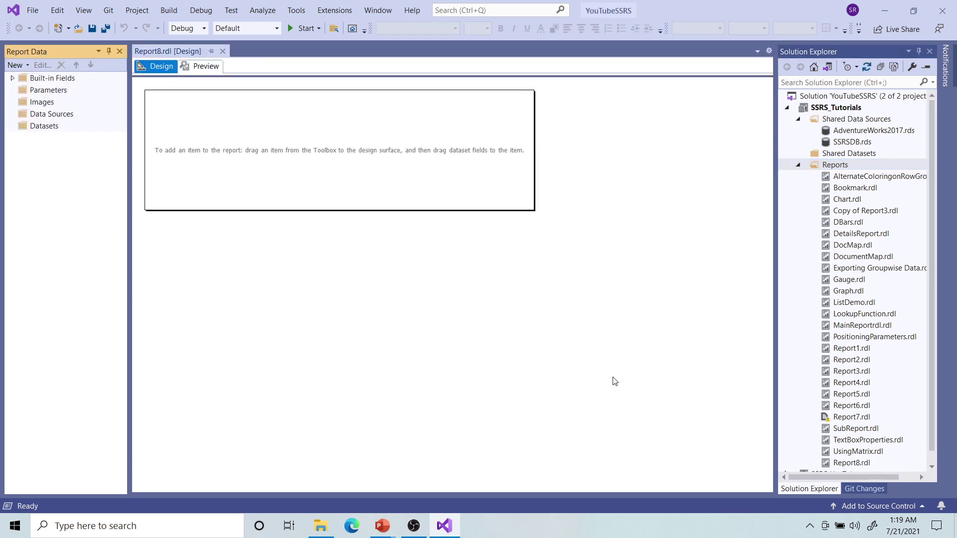
# Step: Start a new data source for the report with an embedded ODBC connection, and check its connection properties without building a string
pyautogui.click(59, 115)
pyautogui.rightClick(62, 116)
pyautogui.click(96, 120)
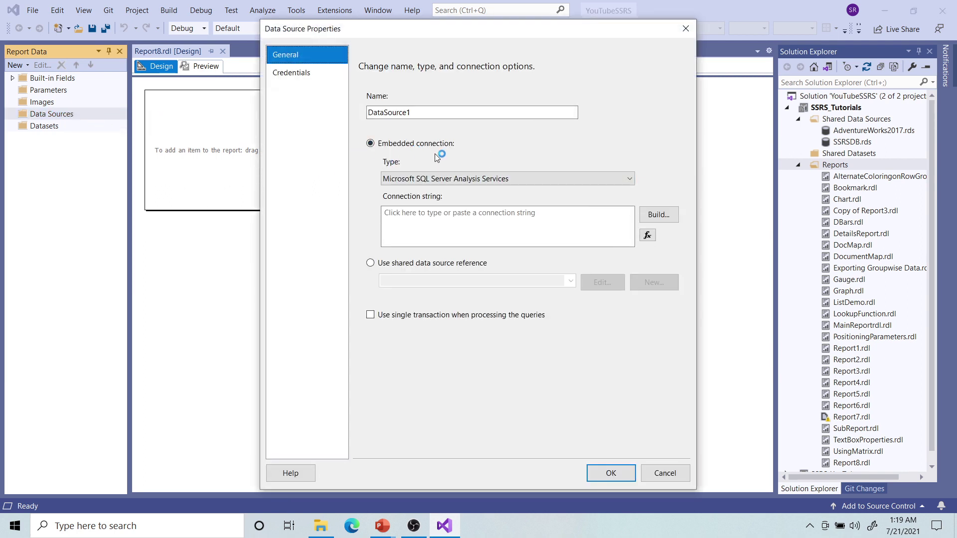
pyautogui.click(573, 181)
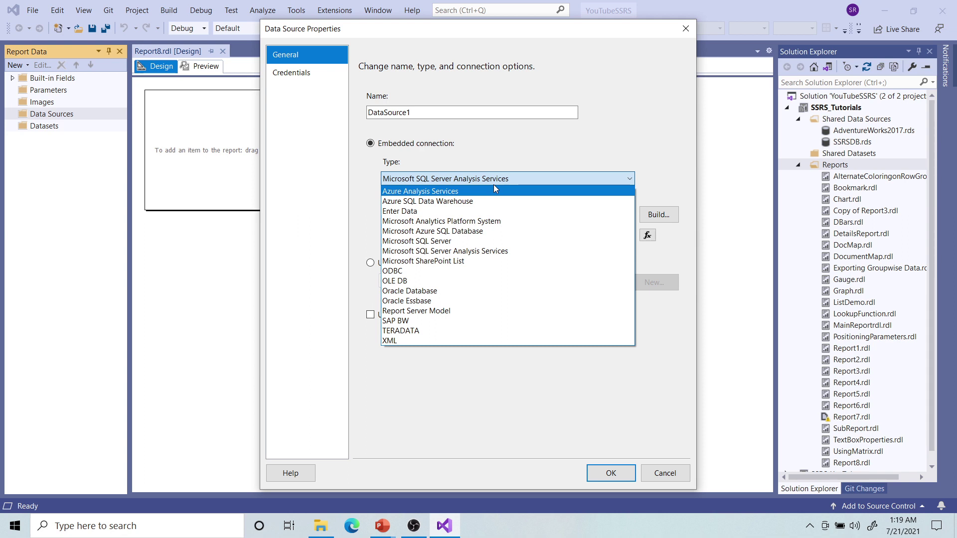
pyautogui.click(408, 273)
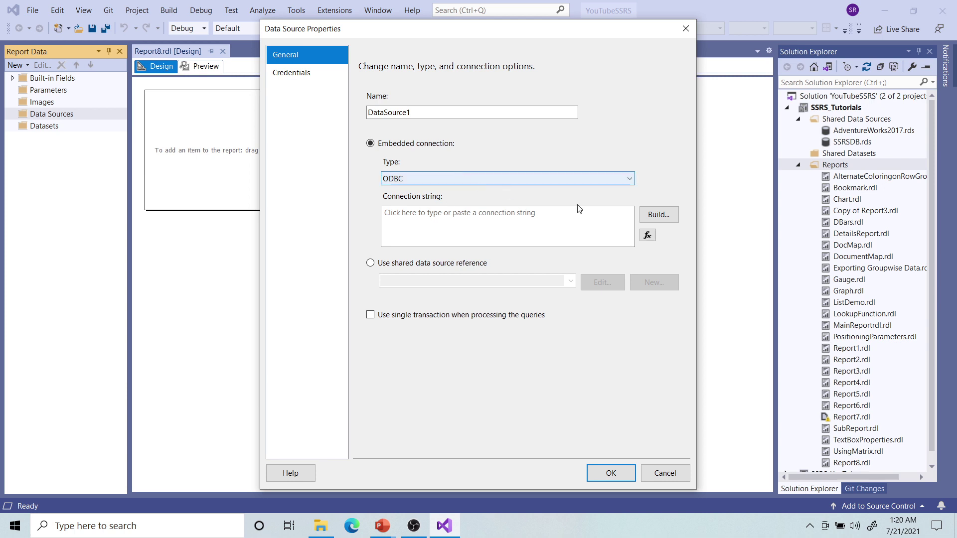
pyautogui.click(657, 215)
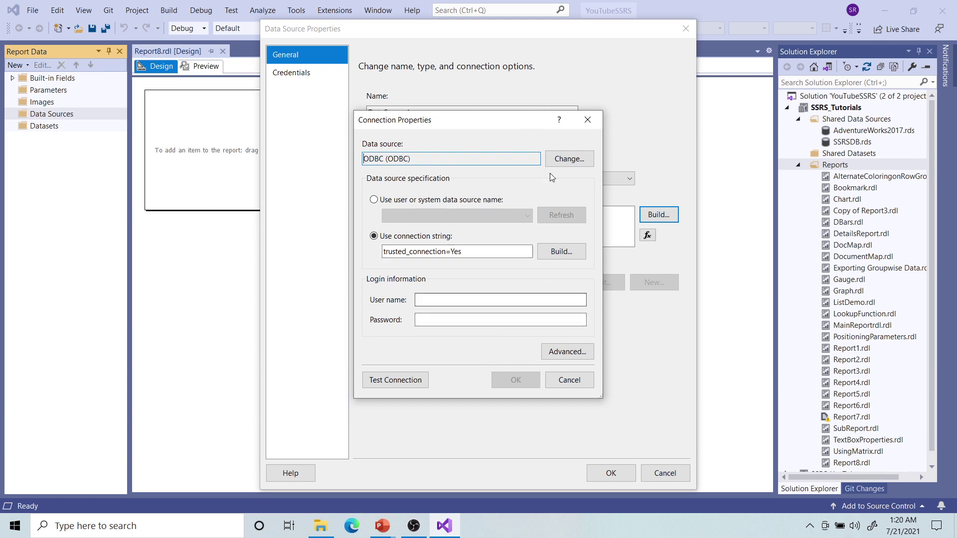
pyautogui.click(589, 120)
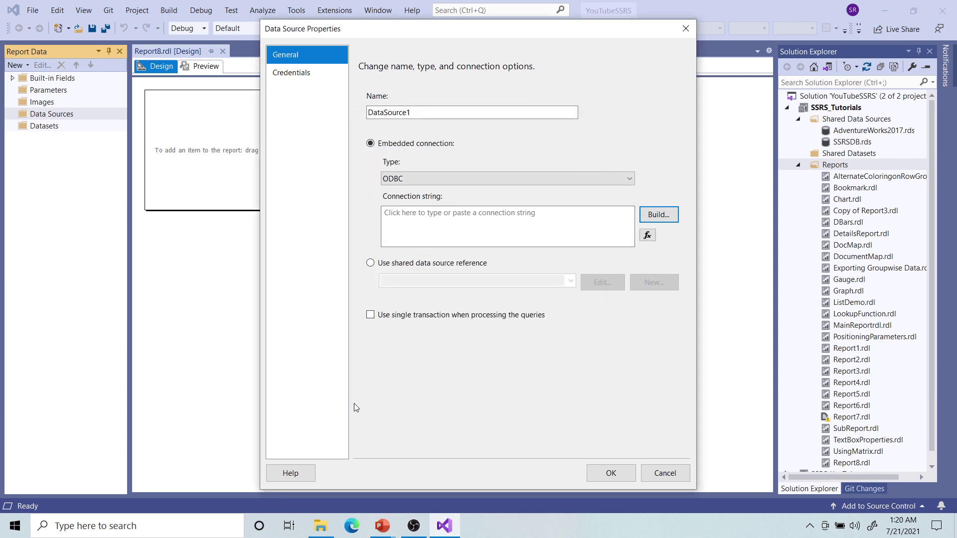
# Step: Switch to Control Panel and open ODBC Data Sources (32-bit) from the Administrative Tools
pyautogui.click(203, 530)
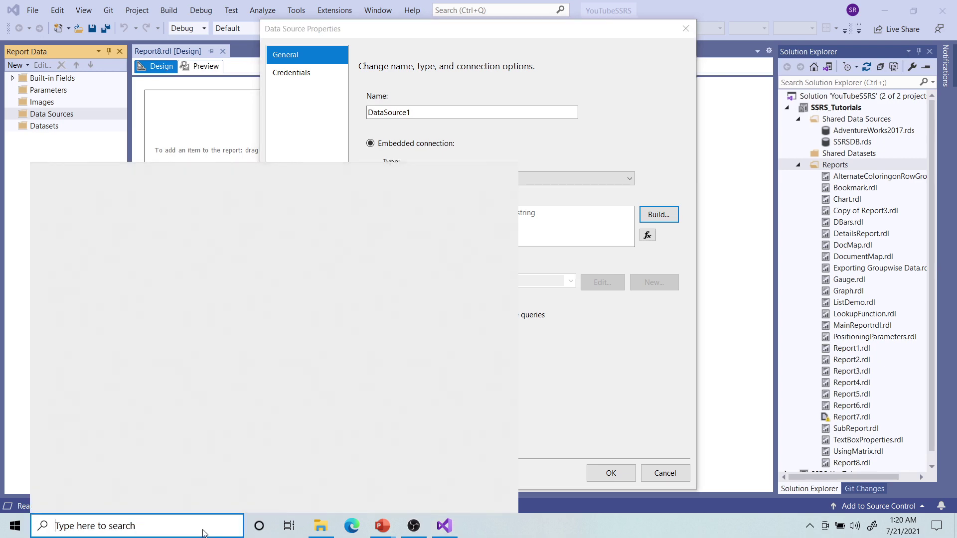
pyautogui.write('con')
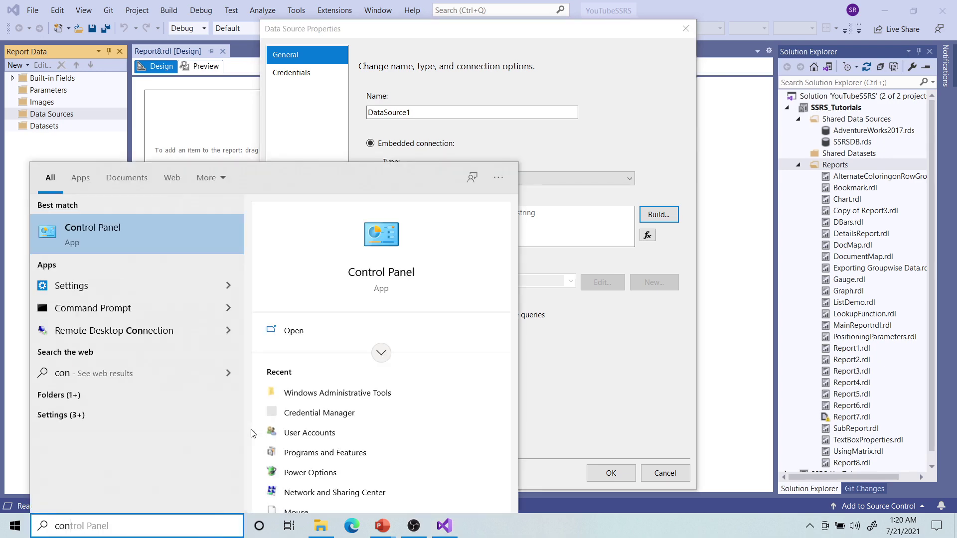
pyautogui.press('Escape')
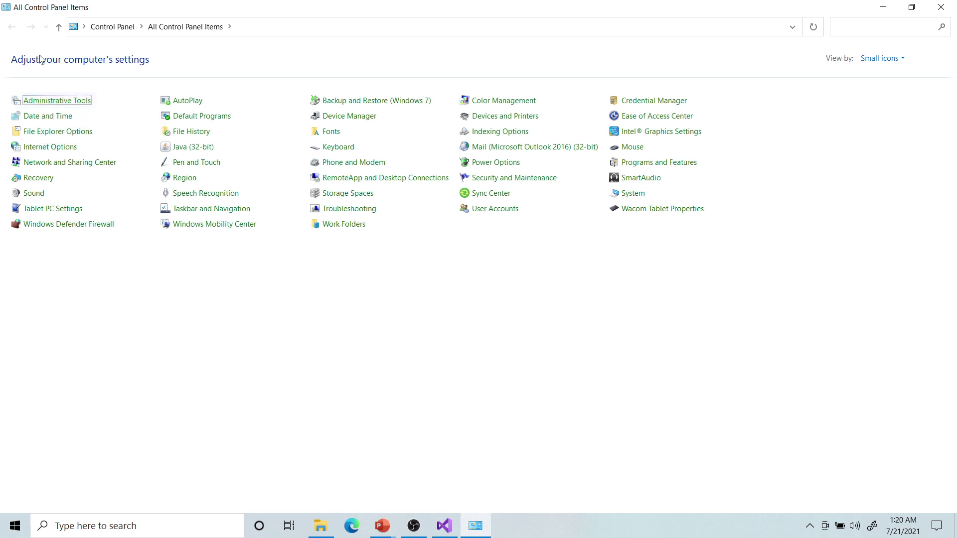
pyautogui.click(55, 102)
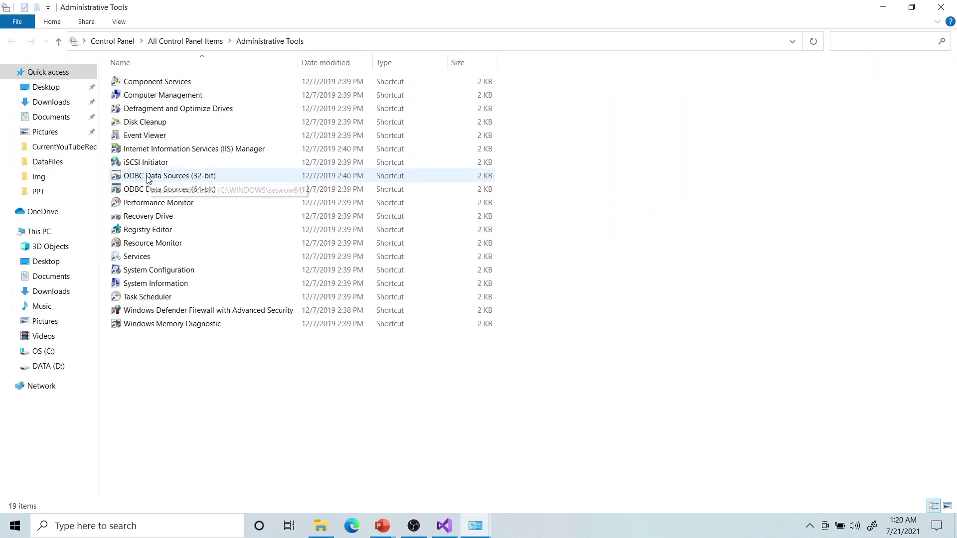
pyautogui.click(148, 177)
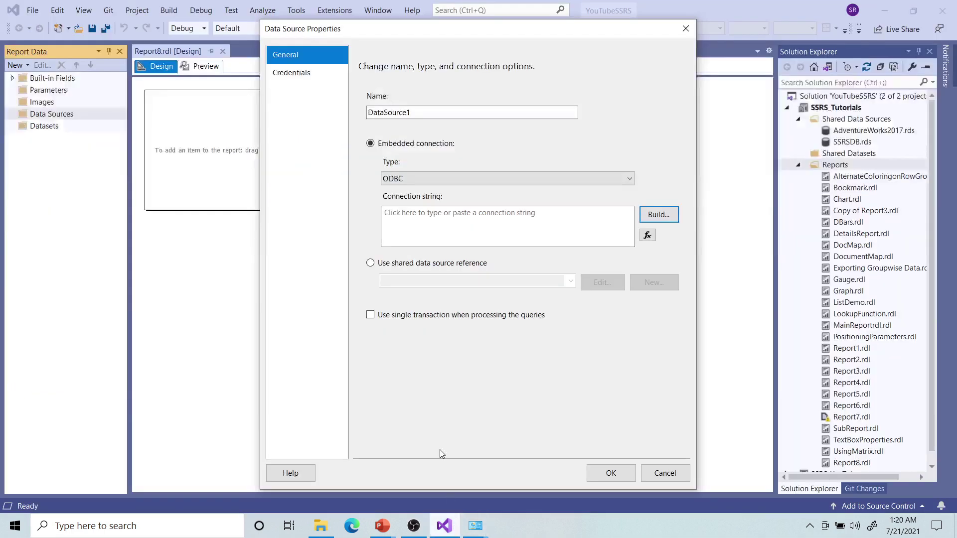
pyautogui.click(444, 526)
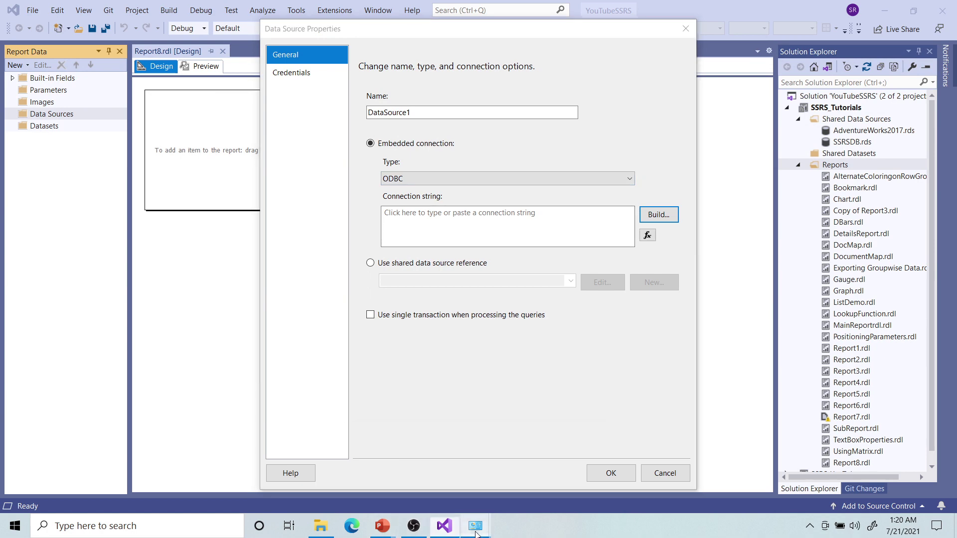
pyautogui.click(522, 495)
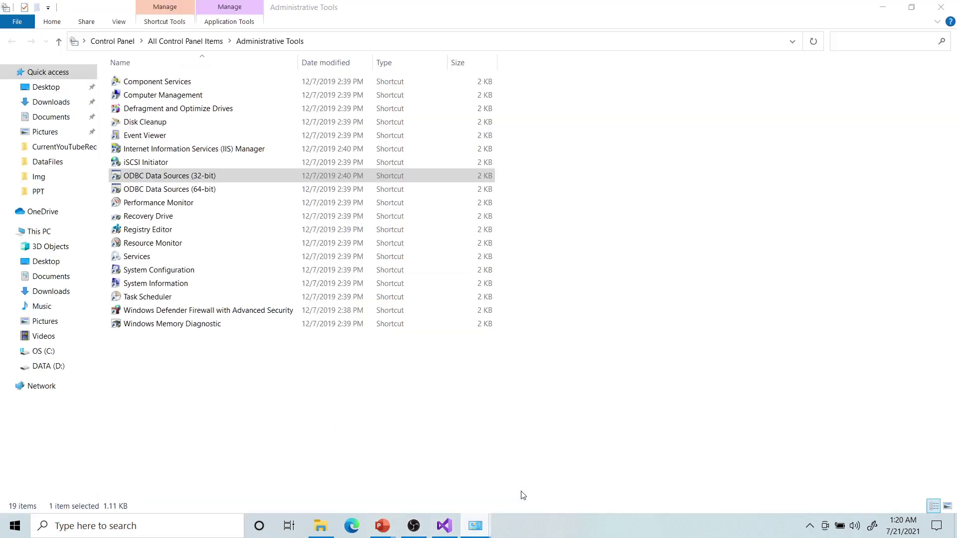
pyautogui.doubleClick(174, 178)
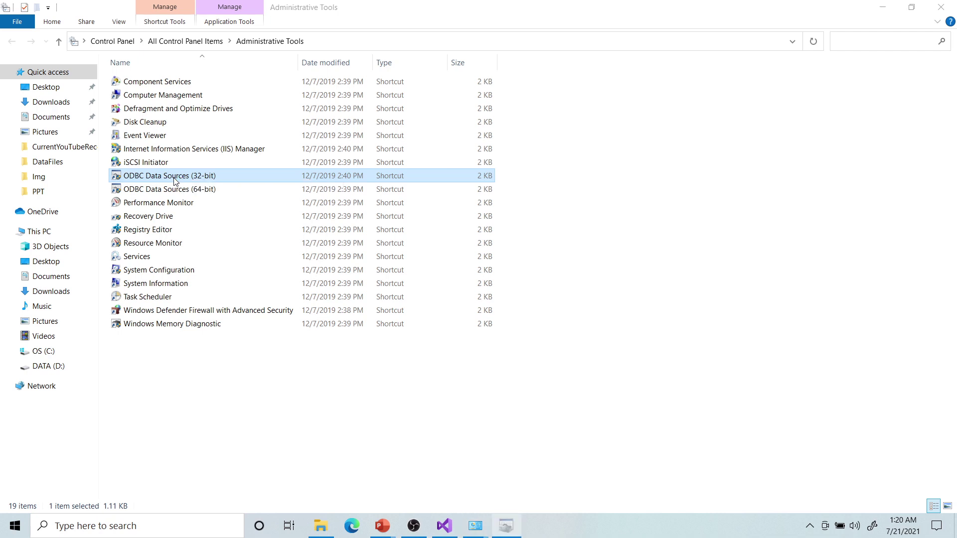
pyautogui.moveTo(451, 150); pyautogui.dragTo(539, 91)
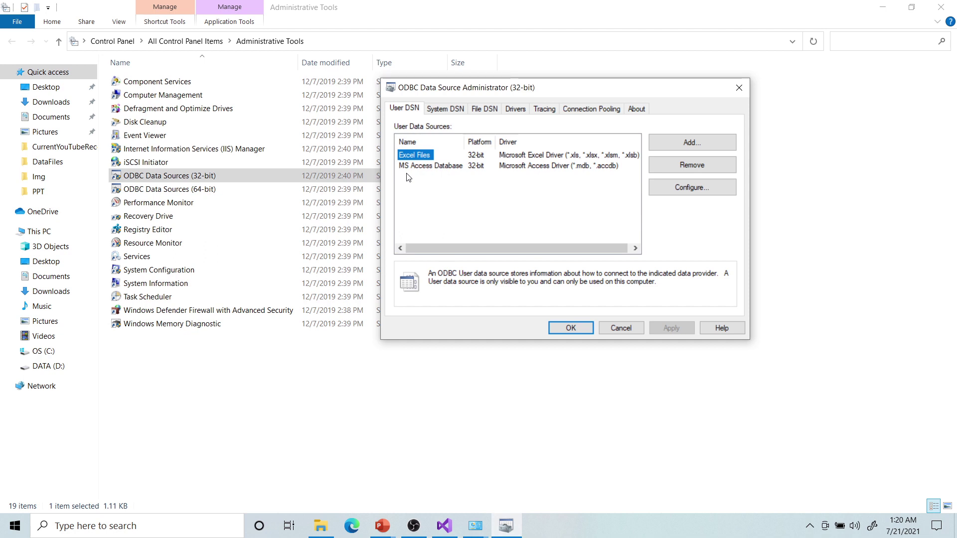
# Step: Create a new user data source with the Microsoft Excel Driver (*.xls, *.xlsx, *.xlsm, *.xlsb)
pyautogui.click(709, 139)
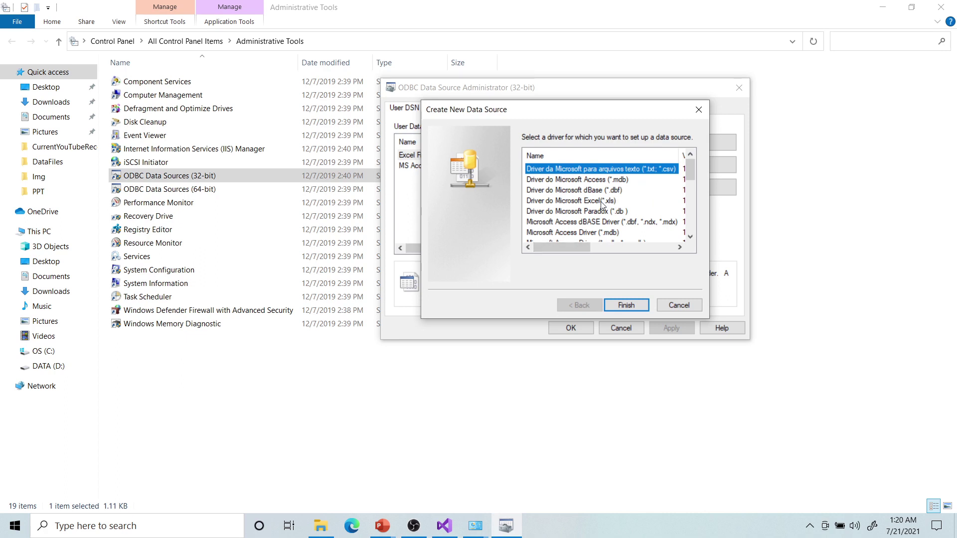
pyautogui.click(568, 202)
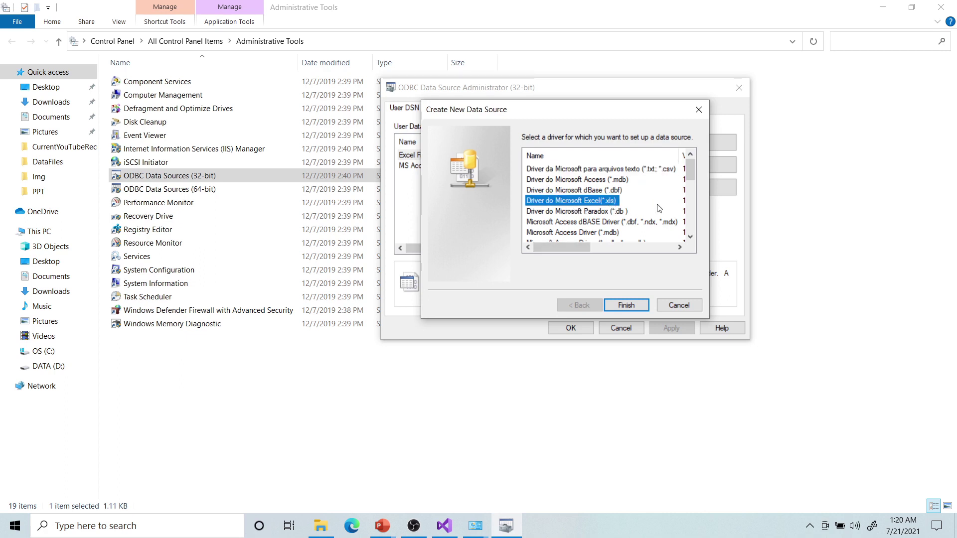
pyautogui.doubleClick(690, 238)
pyautogui.click(690, 237)
pyautogui.click(690, 237)
pyautogui.doubleClick(690, 237)
pyautogui.click(690, 237)
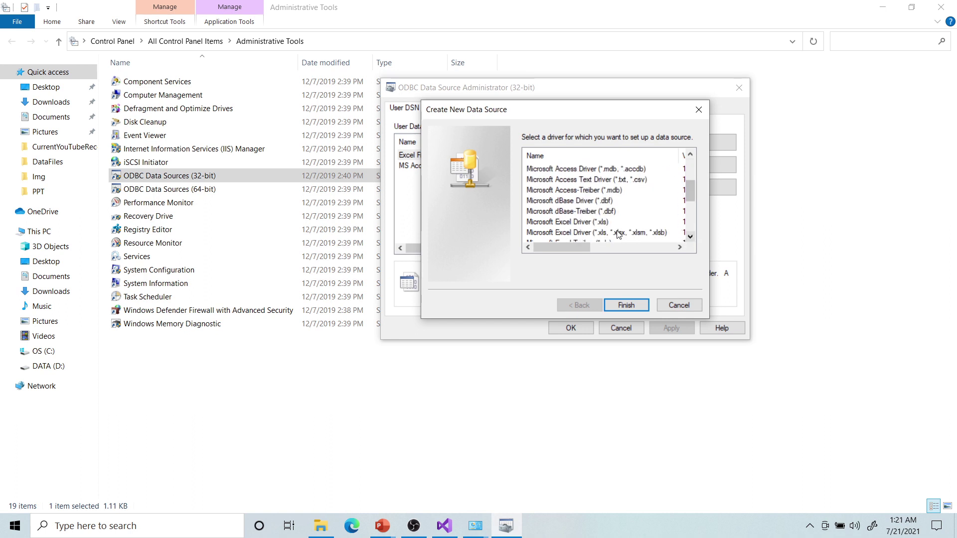
pyautogui.click(587, 223)
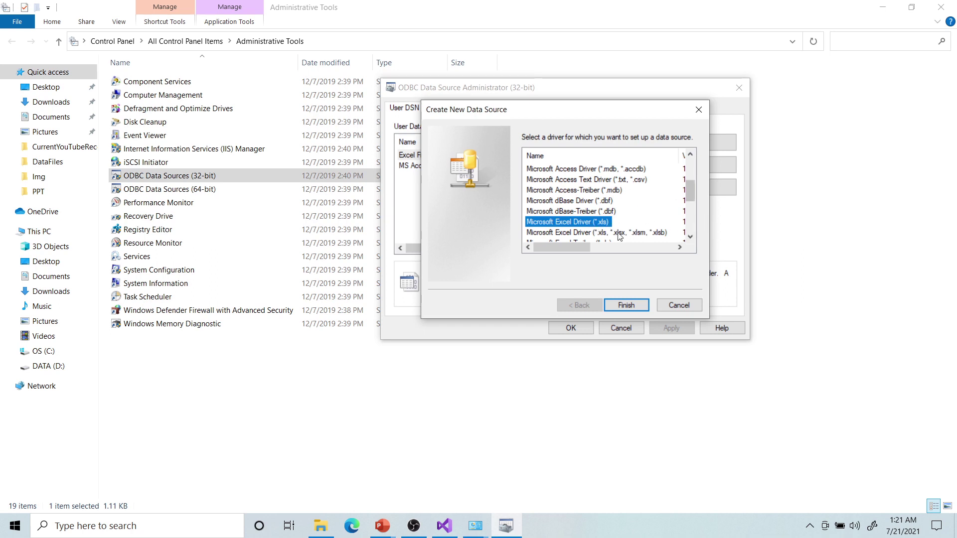
pyautogui.click(690, 237)
pyautogui.click(690, 237)
pyautogui.click(572, 213)
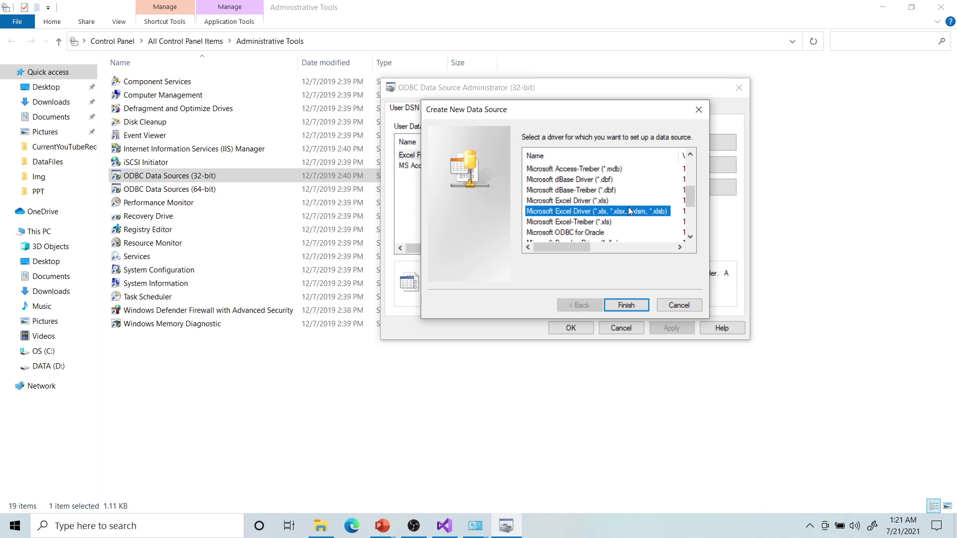
pyautogui.click(592, 224)
pyautogui.click(572, 212)
pyautogui.click(627, 304)
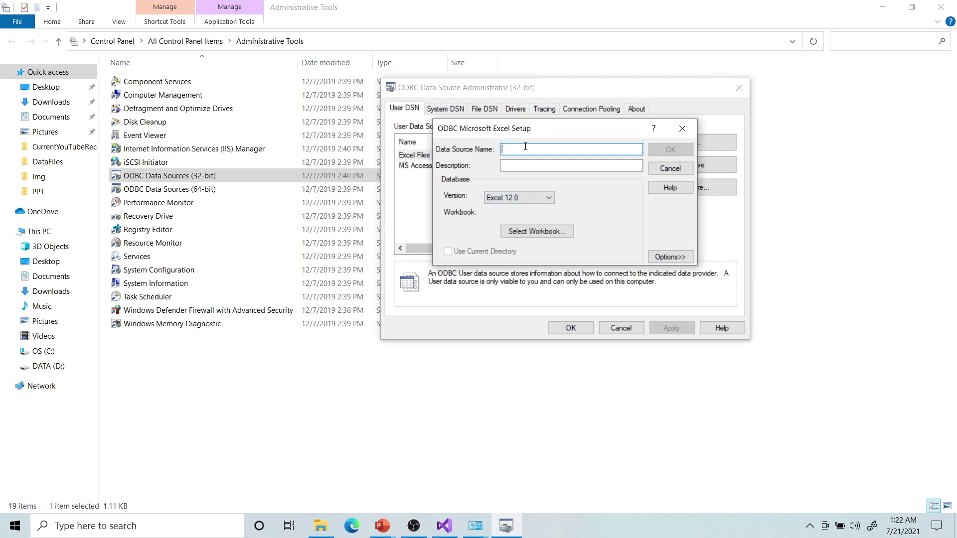
# Step: Name the Excel data source MYXLDBSSRS and describe it as "Connecting Excel to SSRS as Data Source"
pyautogui.write('MY')
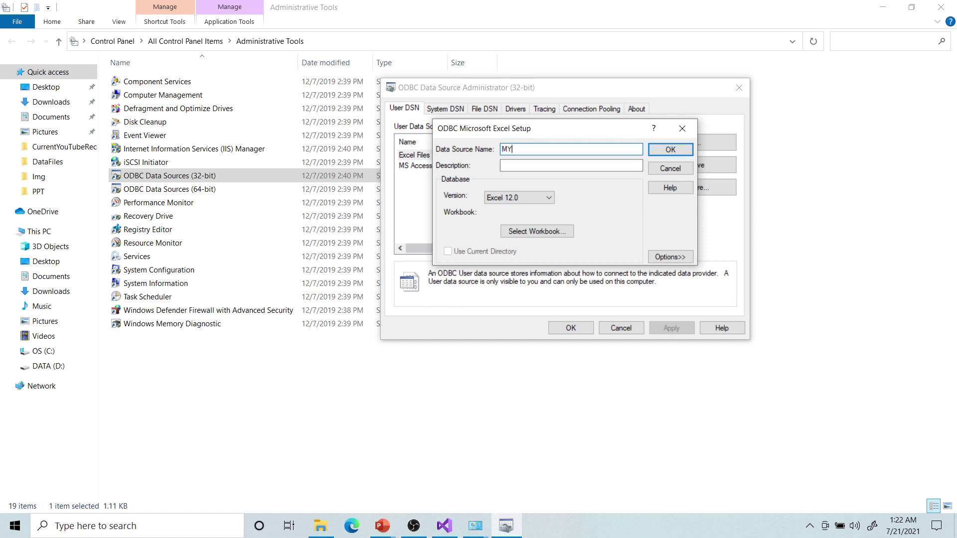
pyautogui.write('XLDBSSRS')
pyautogui.click(529, 166)
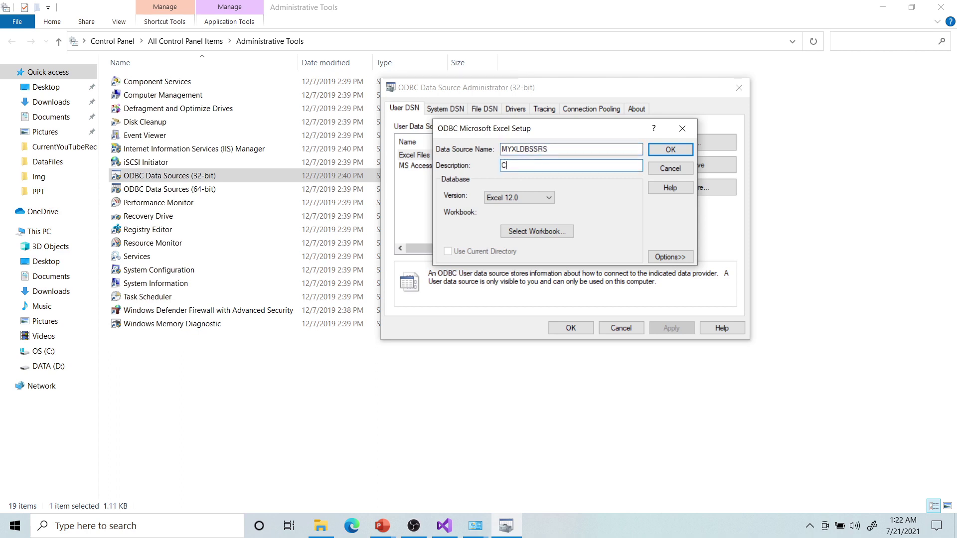
pyautogui.write('Connecting Excel to SSRS as')
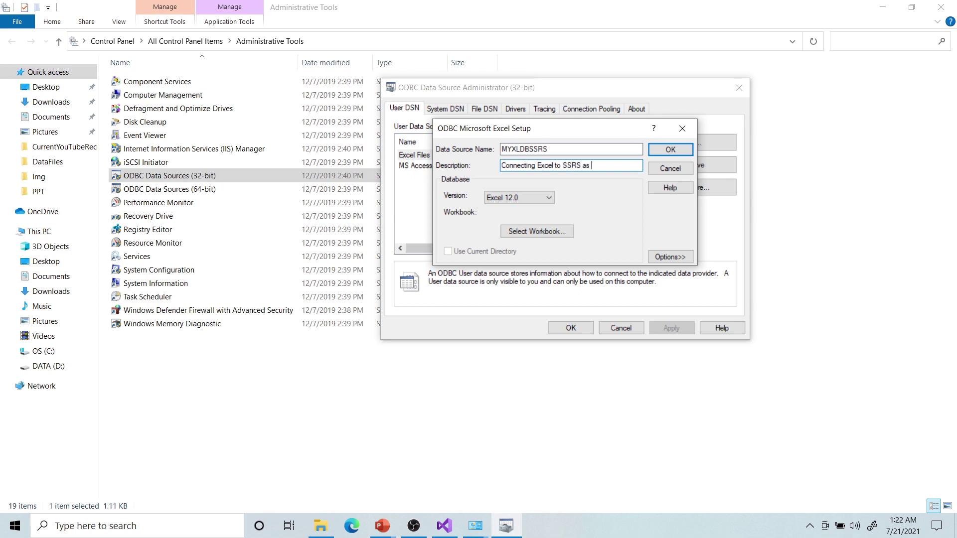
pyautogui.write(' Data Source')
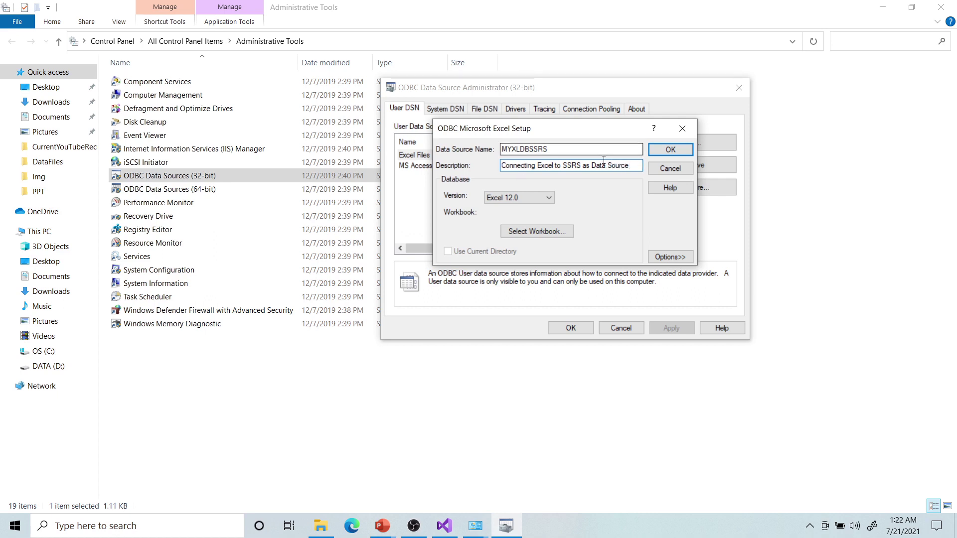
# Step: Review the available Excel versions for the data source and choose Excel 12.0
pyautogui.click(550, 199)
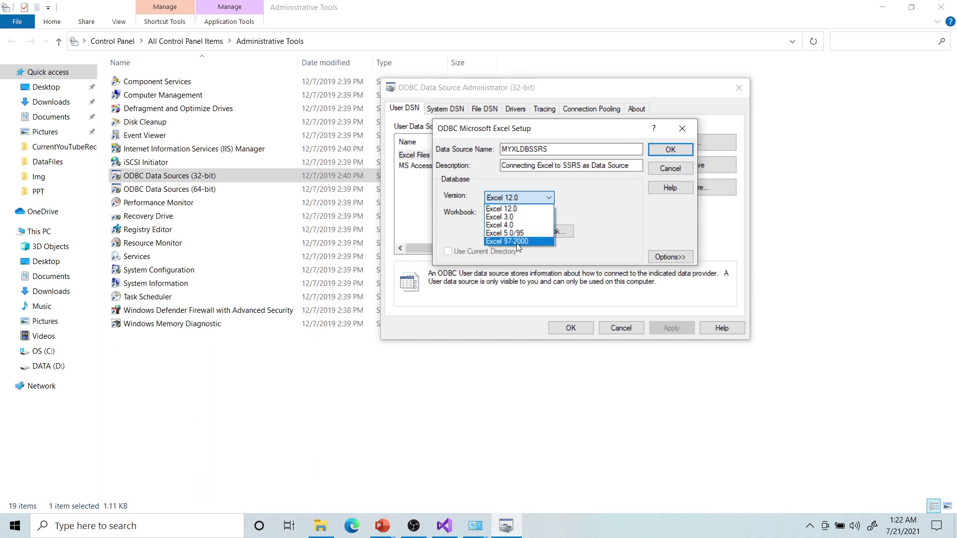
pyautogui.click(512, 210)
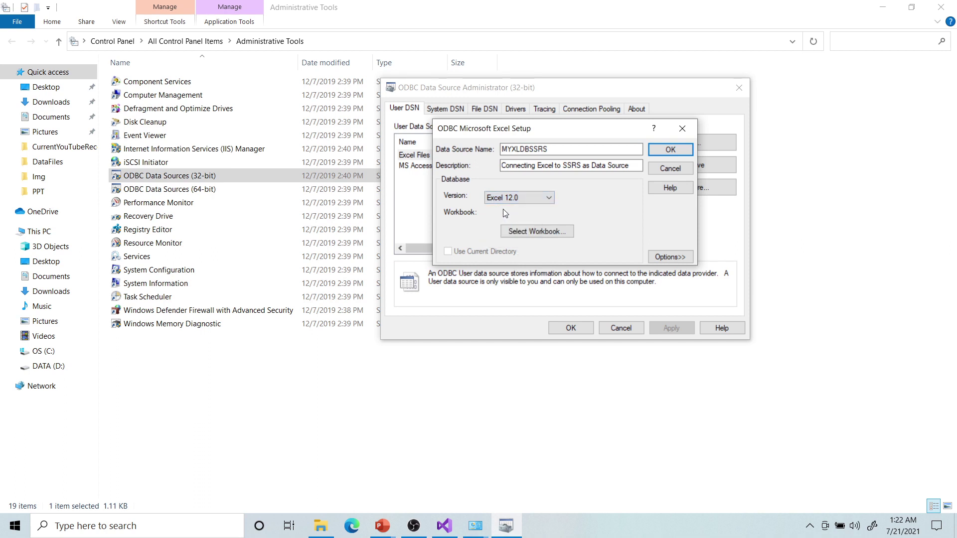
pyautogui.click(548, 200)
pyautogui.click(527, 211)
pyautogui.click(528, 197)
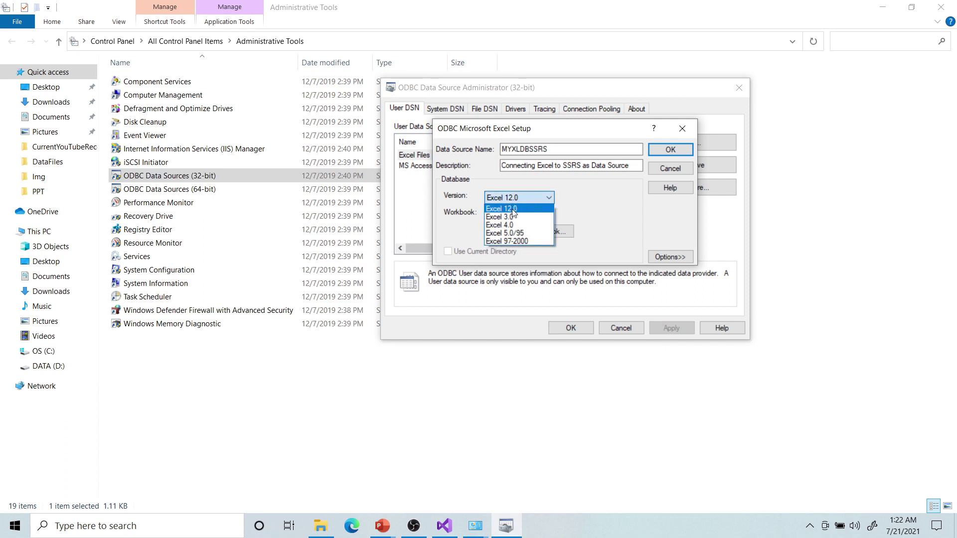
pyautogui.click(513, 210)
pyautogui.click(540, 199)
pyautogui.click(539, 199)
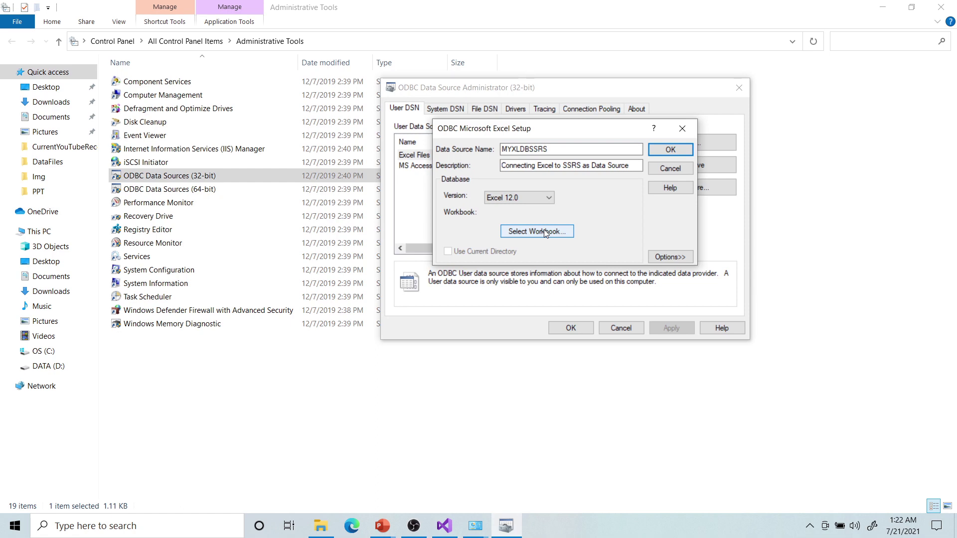
# Step: Switch to File Explorer and check the full path of the DataFiles folder containing the Excel workbooks
pyautogui.click(320, 526)
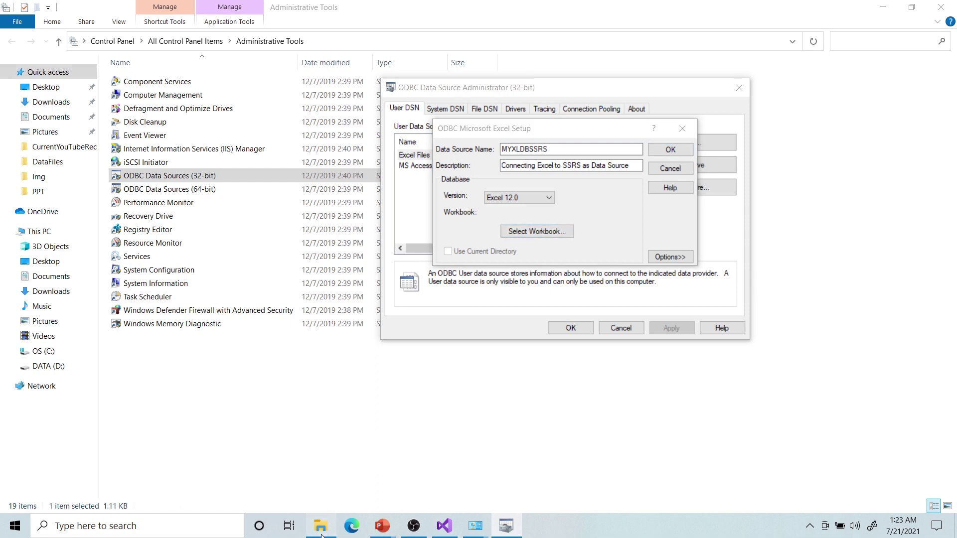
pyautogui.click(326, 43)
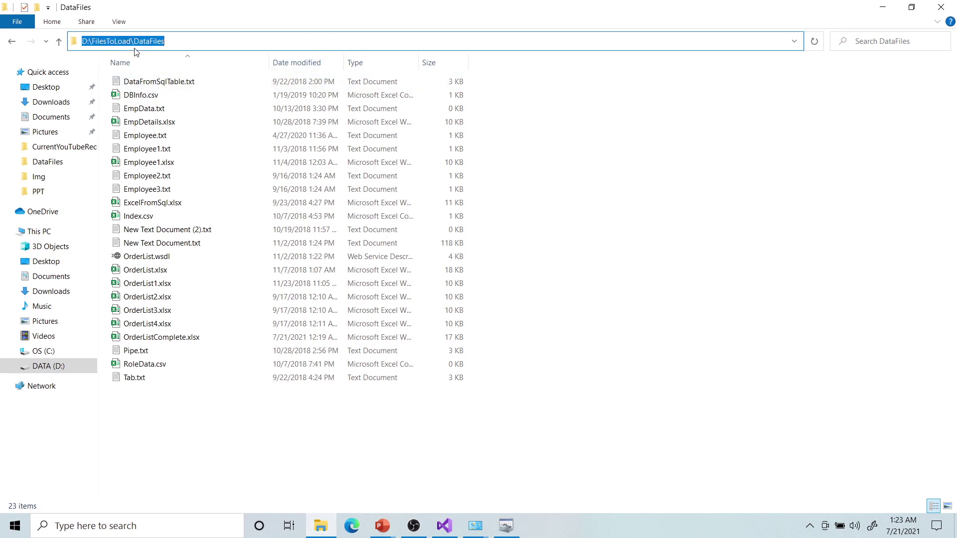
pyautogui.click(191, 43)
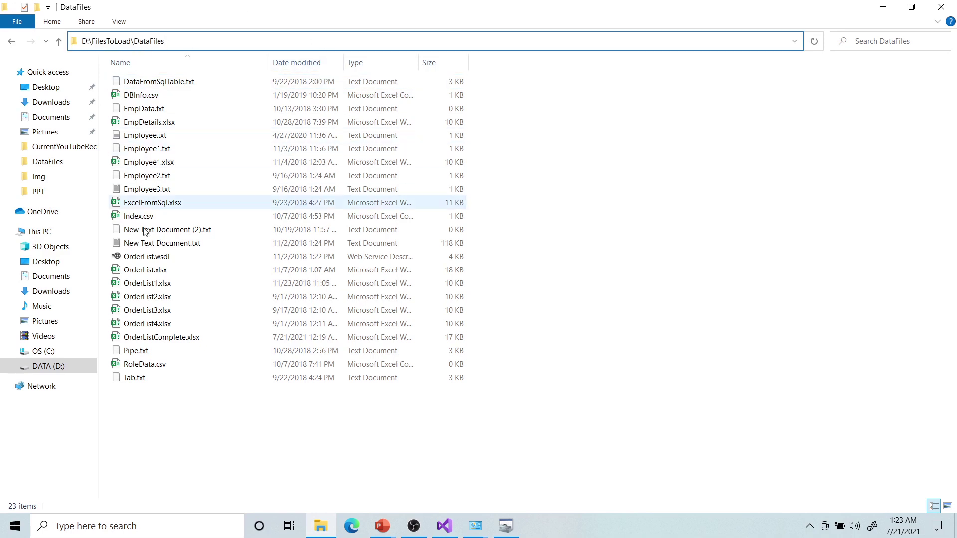
# Step: Open the OrderListComplete.xlsx workbook, examine the order data on Sheet1 through Sheet4, and close the workbook
pyautogui.click(148, 342)
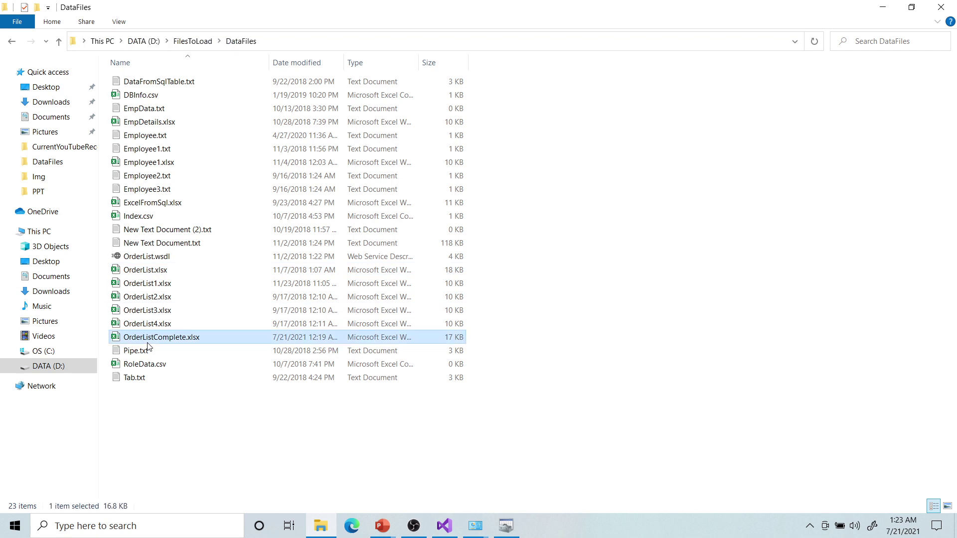
pyautogui.doubleClick(178, 342)
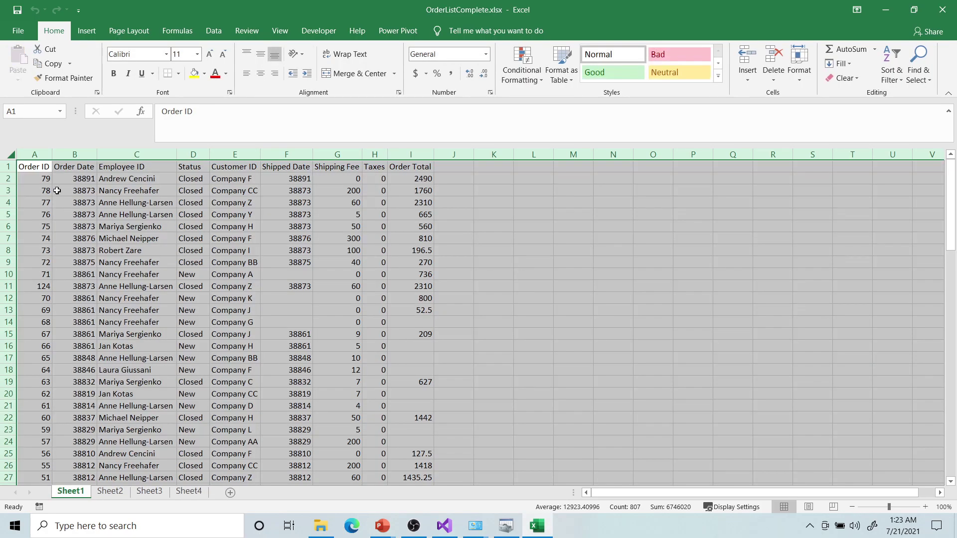
pyautogui.click(21, 166)
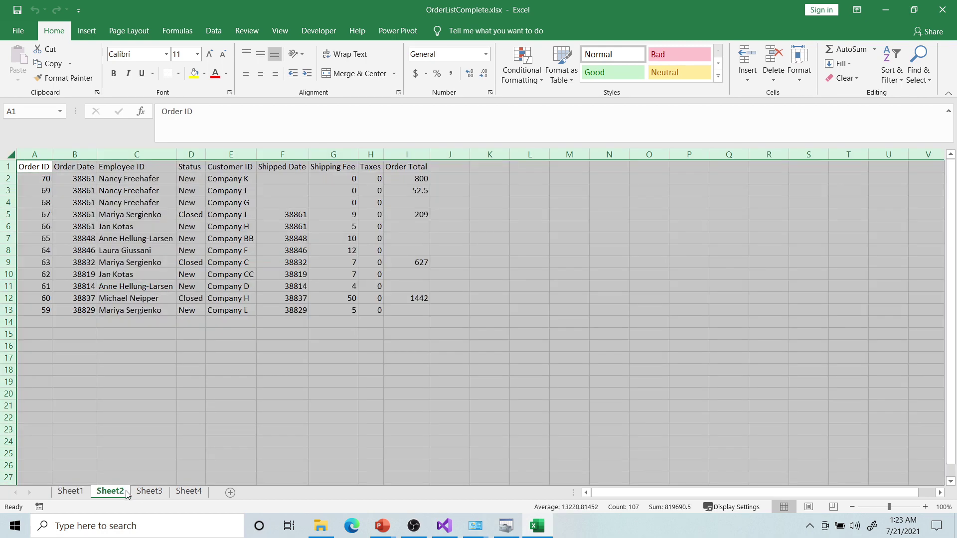
pyautogui.click(119, 491)
pyautogui.click(149, 493)
pyautogui.click(189, 492)
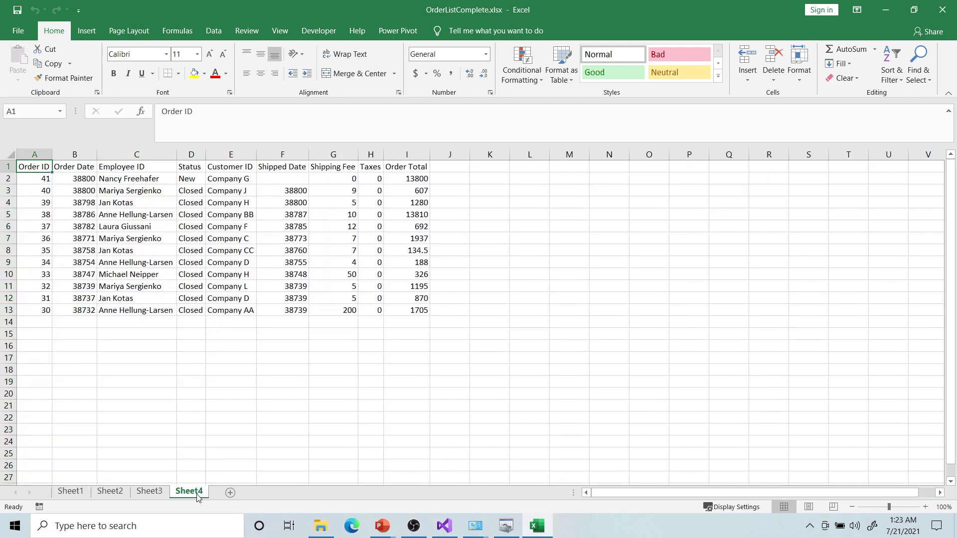
pyautogui.click(70, 492)
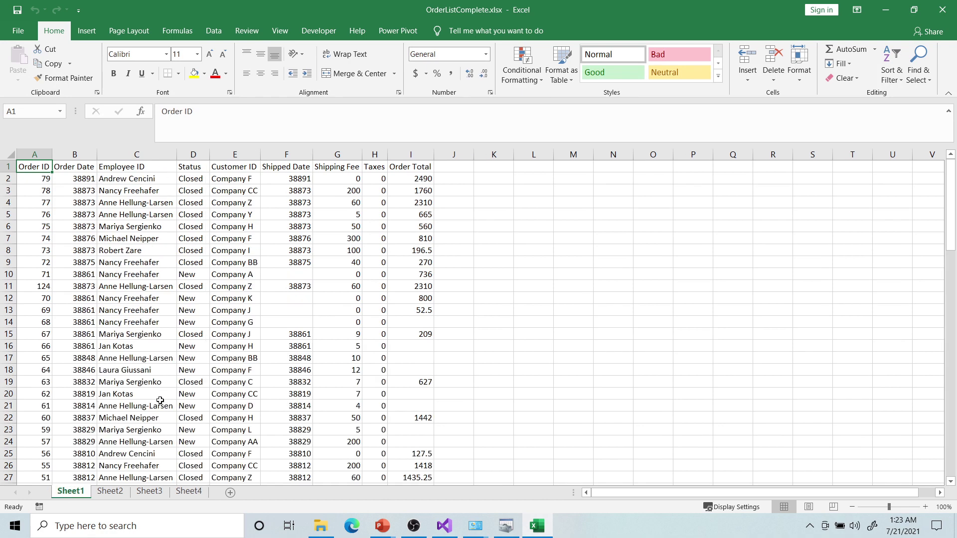
pyautogui.click(110, 492)
pyautogui.click(150, 492)
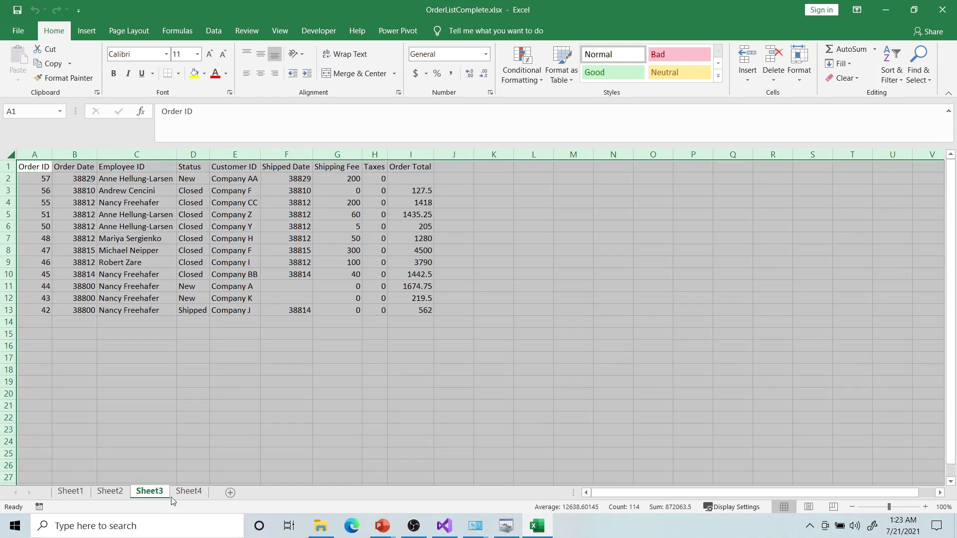
pyautogui.click(189, 493)
pyautogui.click(77, 492)
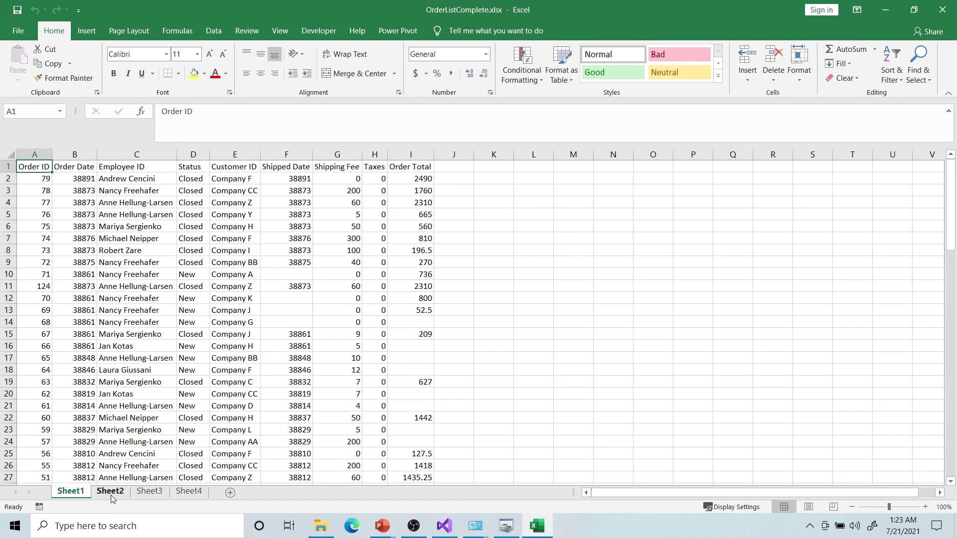
pyautogui.click(111, 491)
pyautogui.click(150, 493)
pyautogui.click(189, 493)
pyautogui.click(71, 493)
pyautogui.click(944, 9)
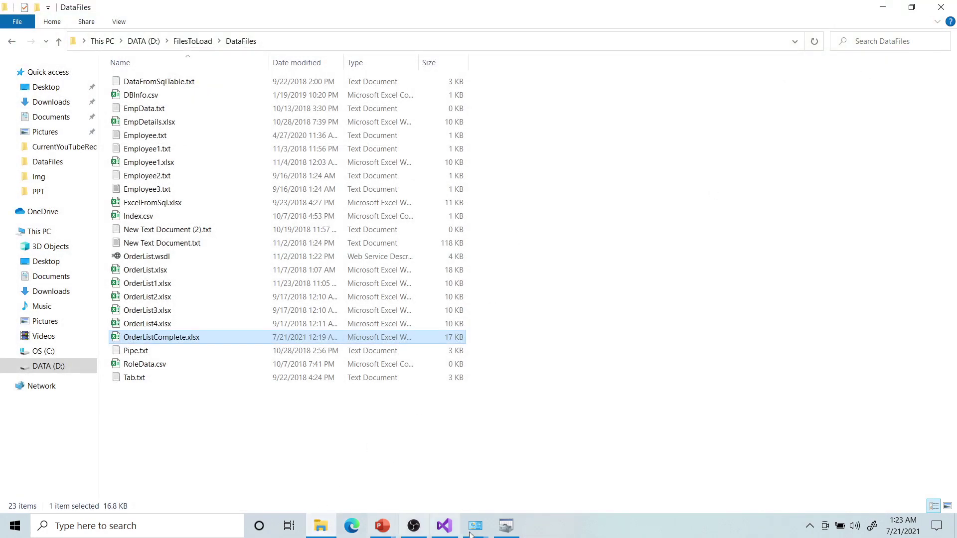
# Step: Switch to the ODBC Microsoft Excel Setup dialog and browse to the D:\FilesToLoad\DataFiles folder for the source workbook
pyautogui.moveTo(511, 528)
pyautogui.click(504, 463)
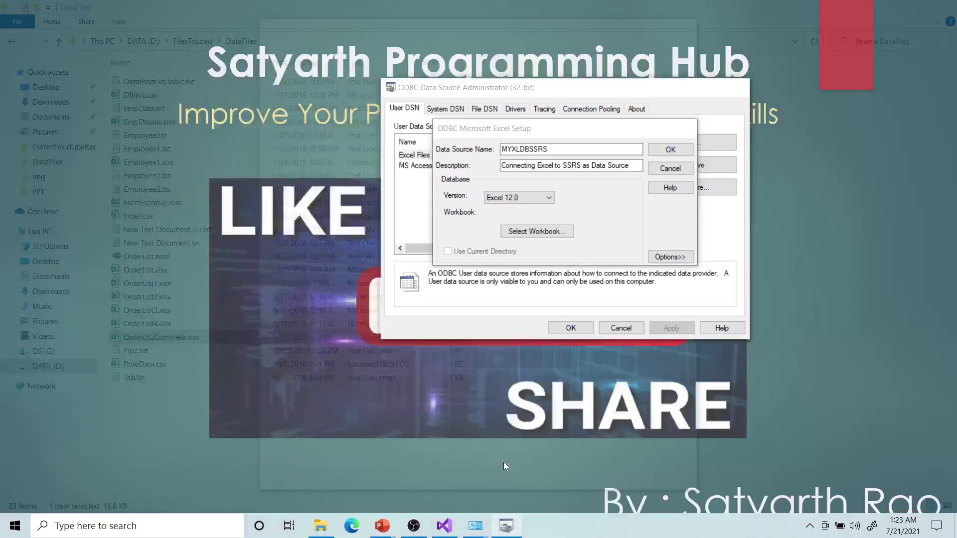
pyautogui.click(554, 232)
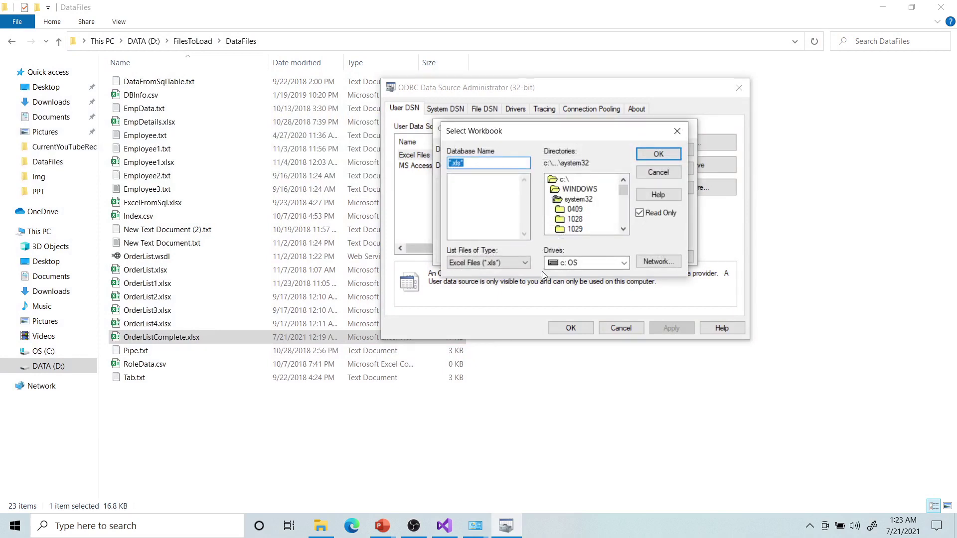
pyautogui.click(624, 264)
pyautogui.click(604, 290)
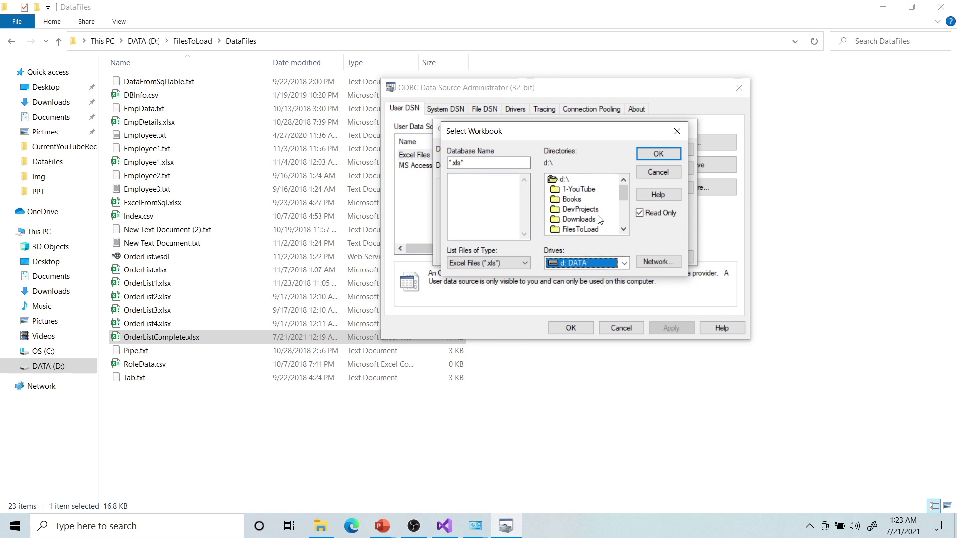
pyautogui.click(624, 229)
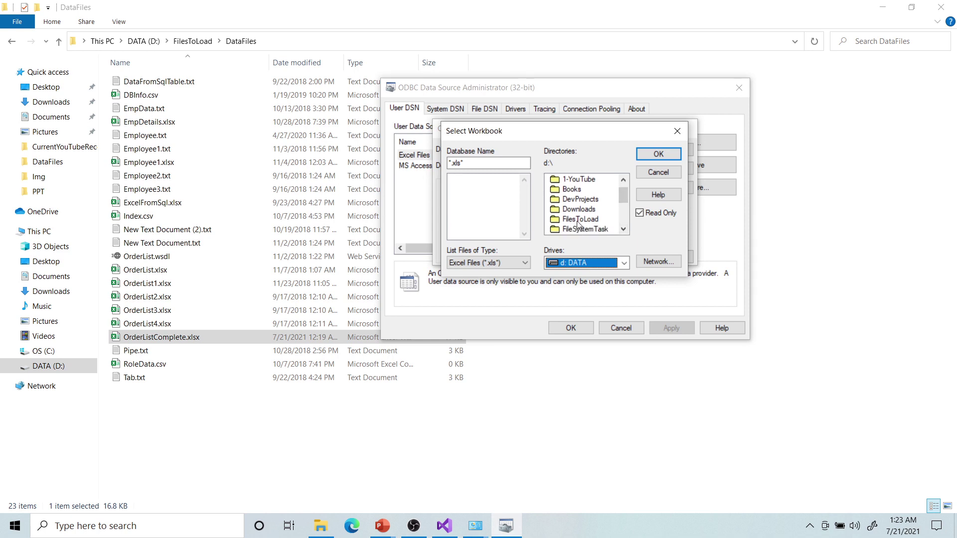
pyautogui.click(581, 220)
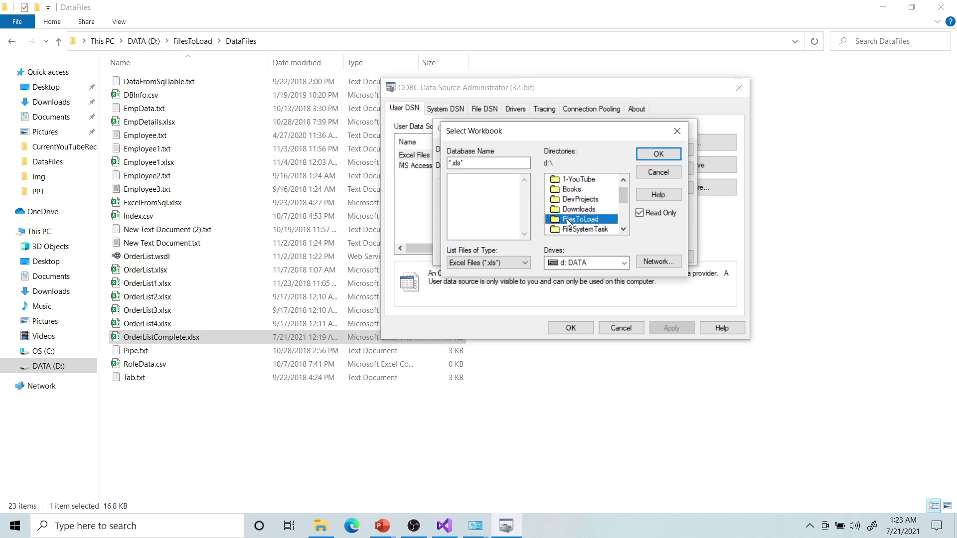
pyautogui.doubleClick(567, 220)
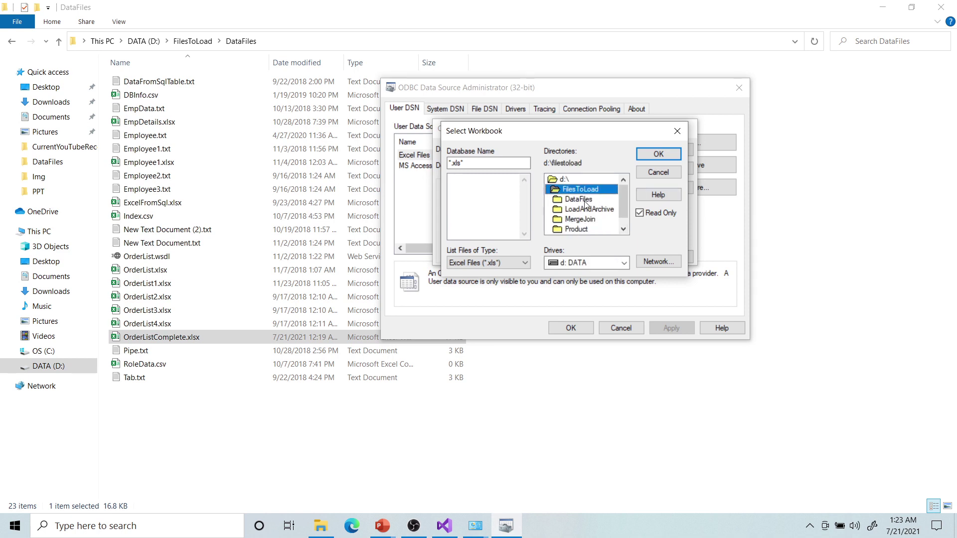
pyautogui.click(555, 202)
pyautogui.doubleClick(588, 199)
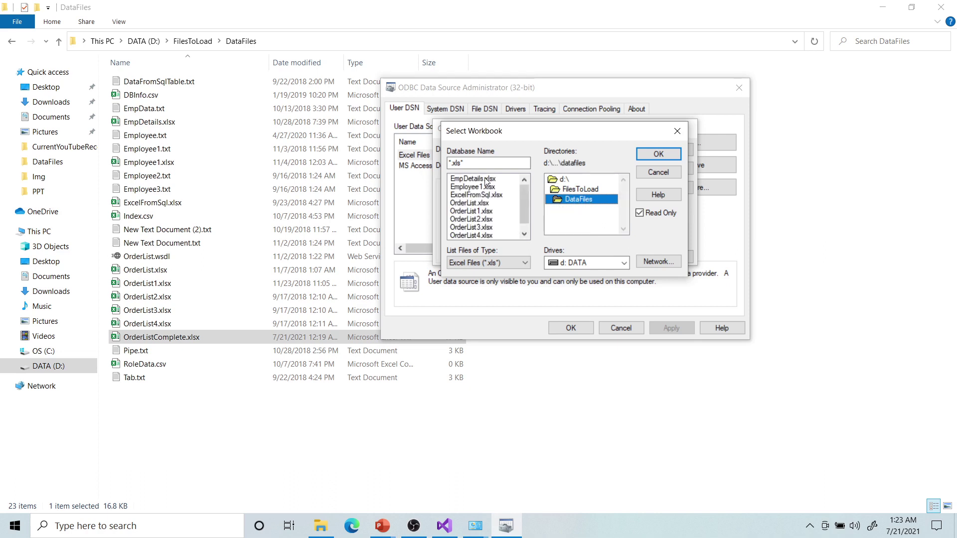
# Step: Select OrderListComplete.xlsx as the workbook for the MYXLDBSSRS data source
pyautogui.scroll(-1, 526, 202)
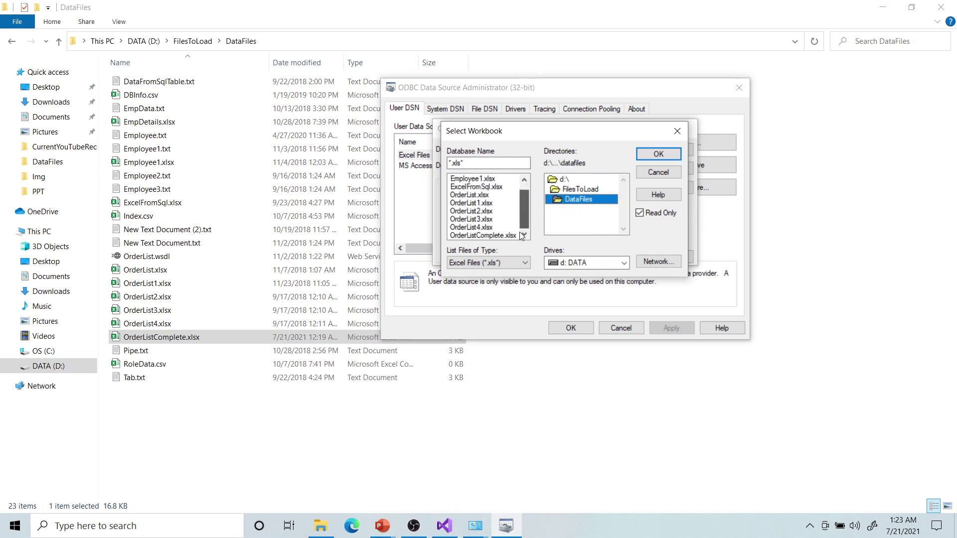
pyautogui.click(493, 236)
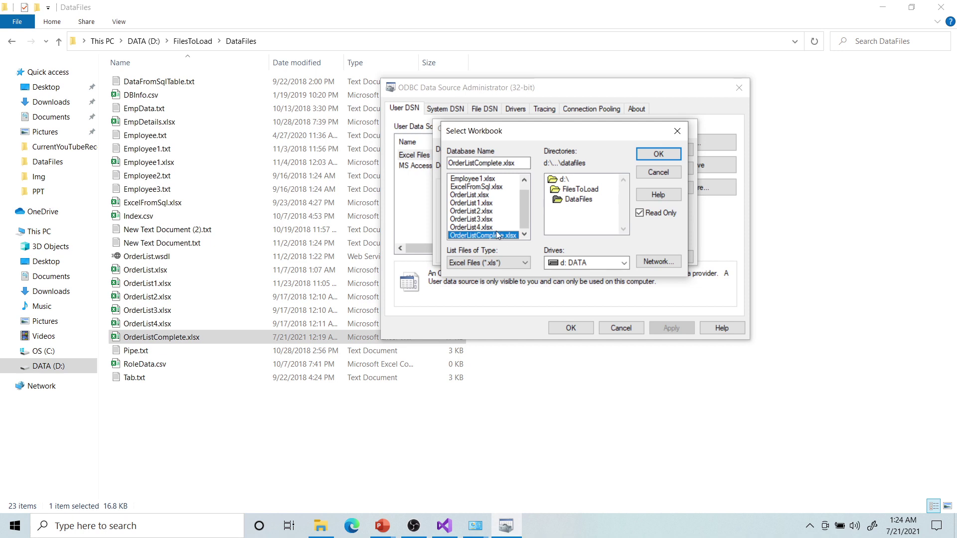
pyautogui.click(658, 154)
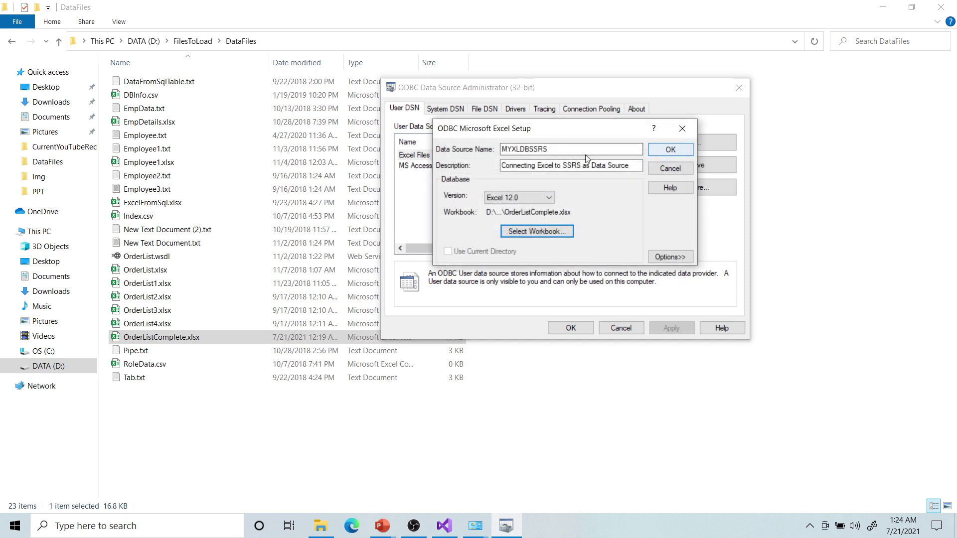
# Step: Show the additional driver options, save the MYXLDBSSRS data source, and close the ODBC Data Source Administrator
pyautogui.click(666, 259)
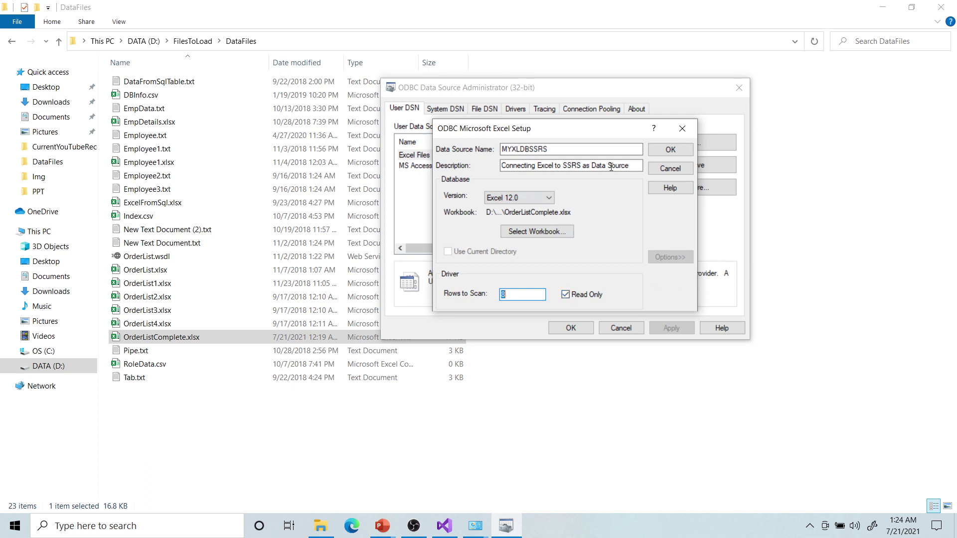
pyautogui.click(671, 150)
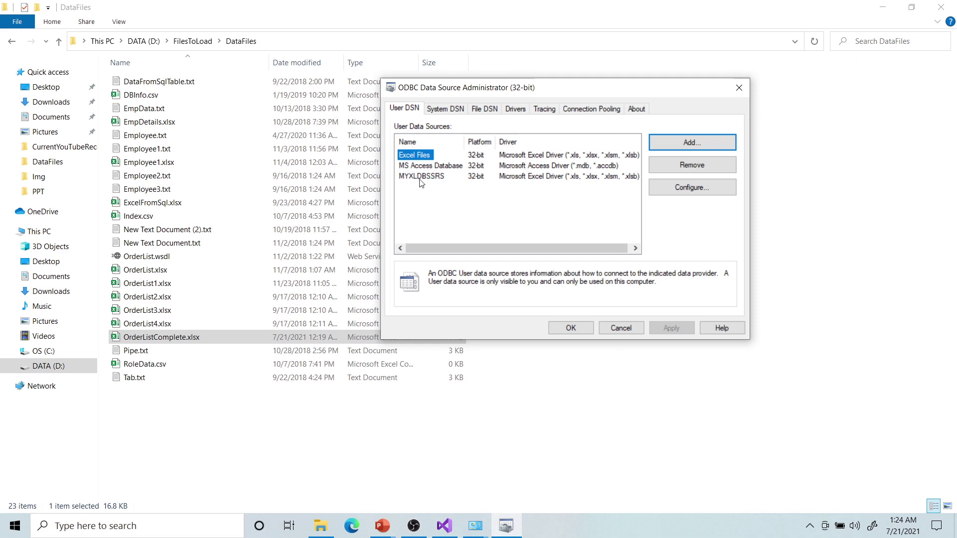
pyautogui.click(571, 329)
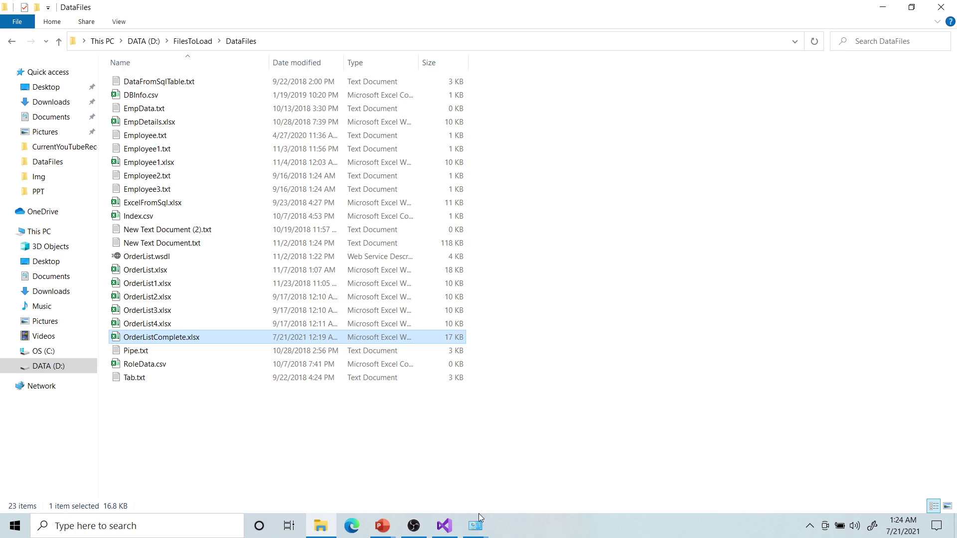
# Step: Switch to Visual Studio and build the report's ODBC connection string from the machine data source MYXLDBSSRS and the OrderListComplete.xlsx workbook
pyautogui.click(445, 526)
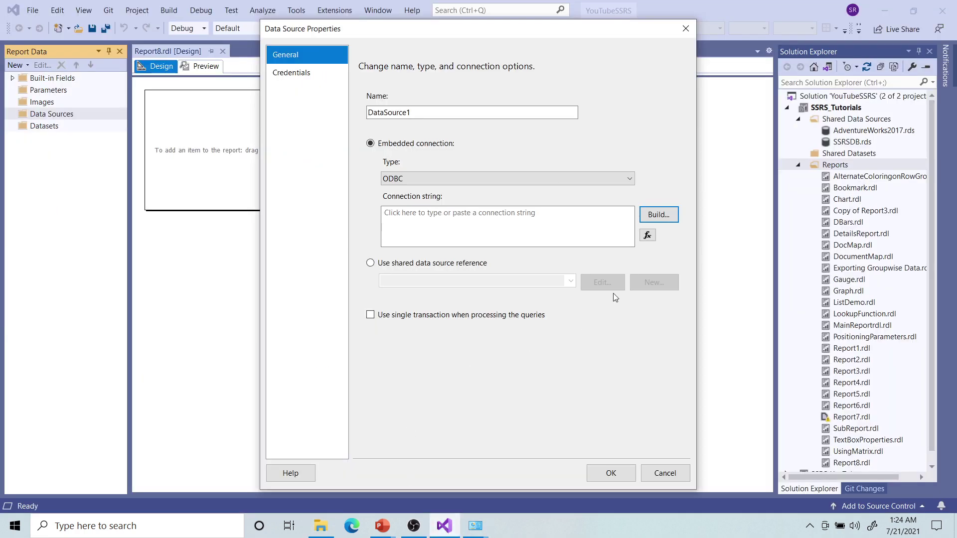
pyautogui.click(658, 215)
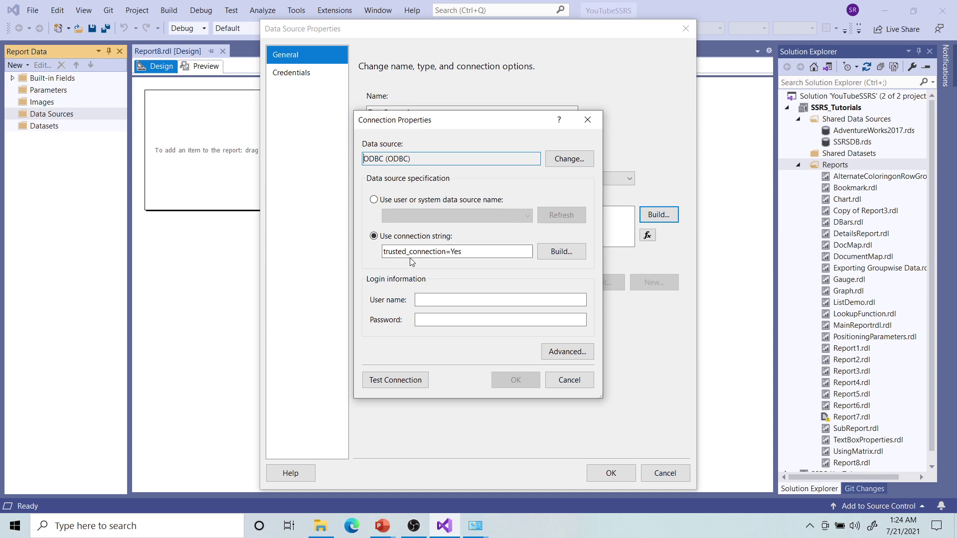
pyautogui.click(558, 257)
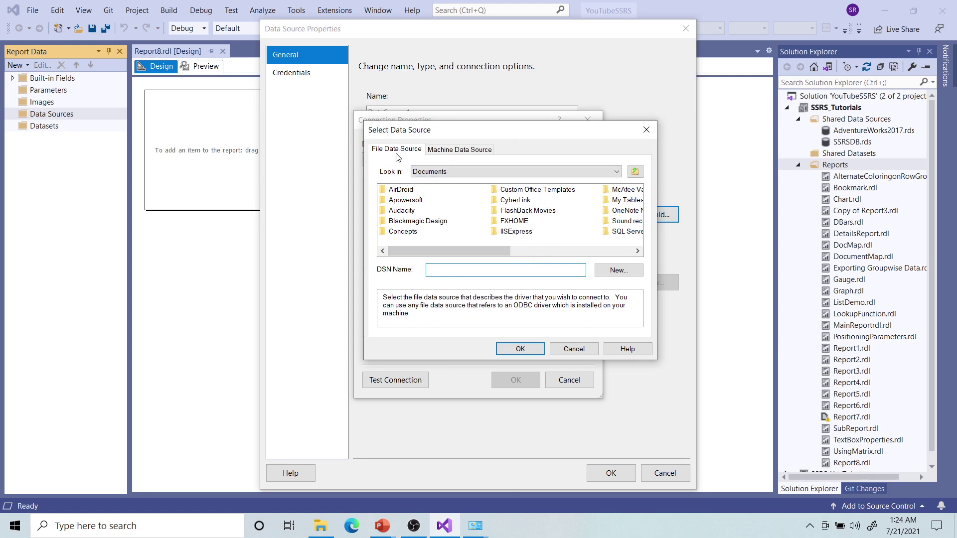
pyautogui.click(456, 150)
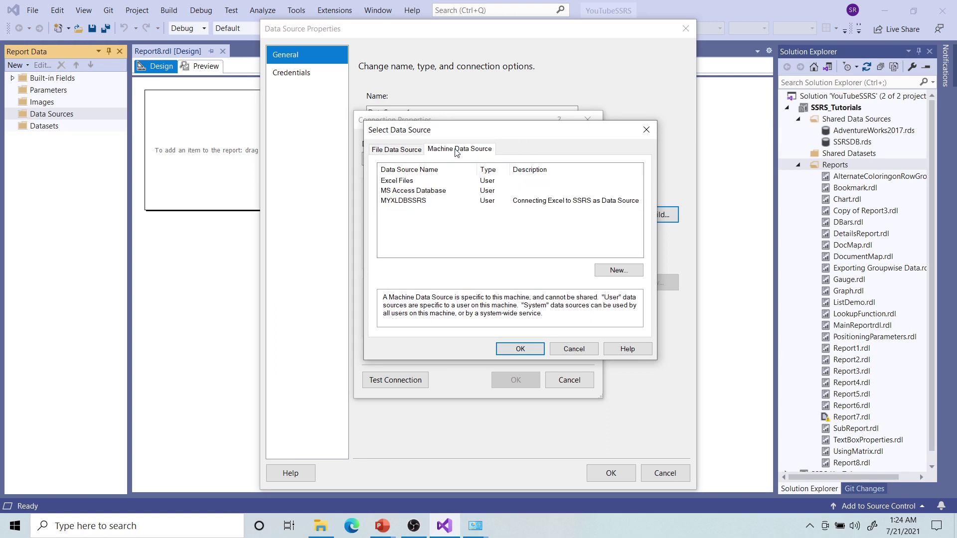
pyautogui.click(387, 201)
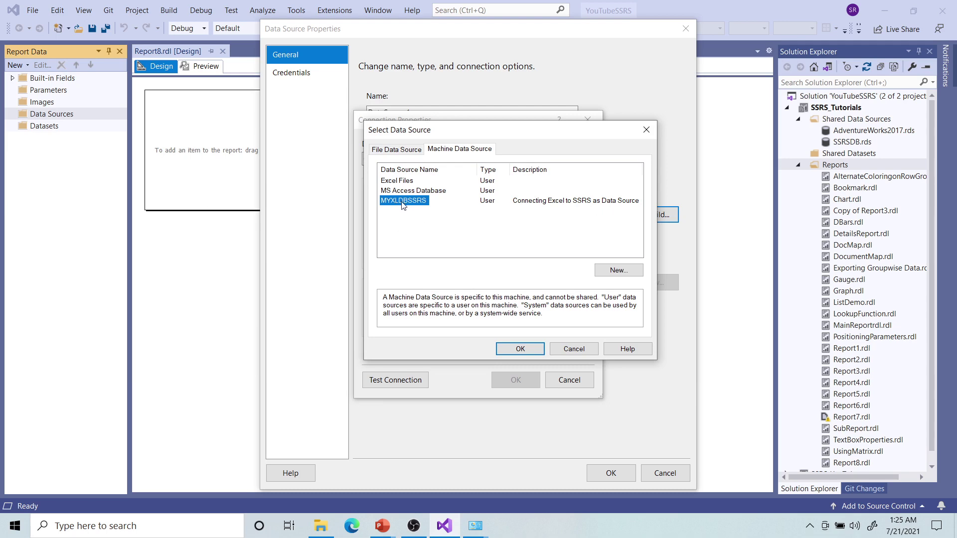
pyautogui.click(522, 351)
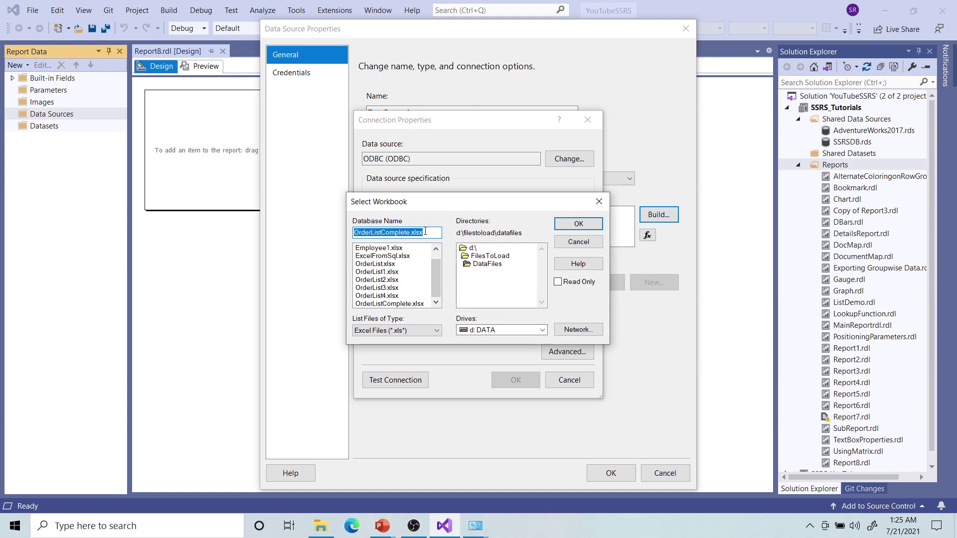
pyautogui.click(398, 305)
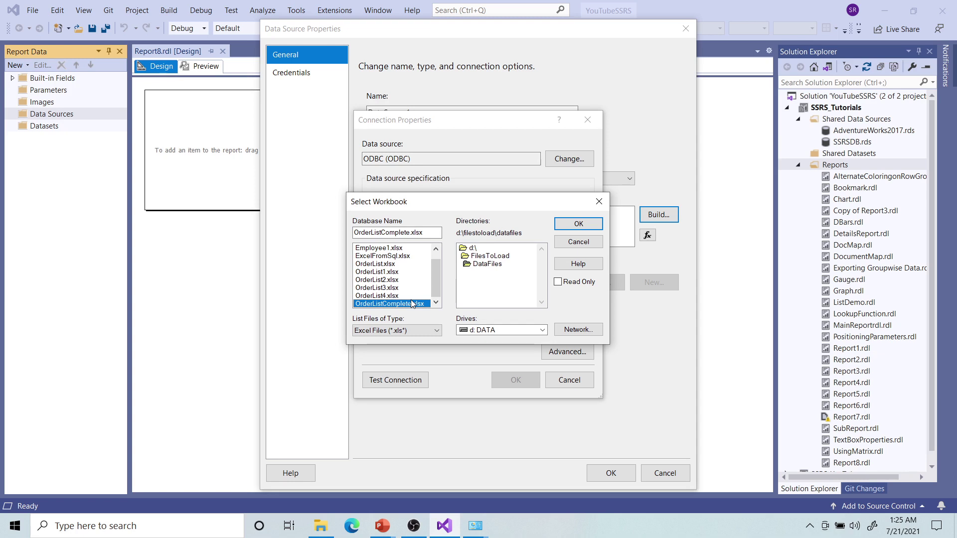
pyautogui.click(574, 227)
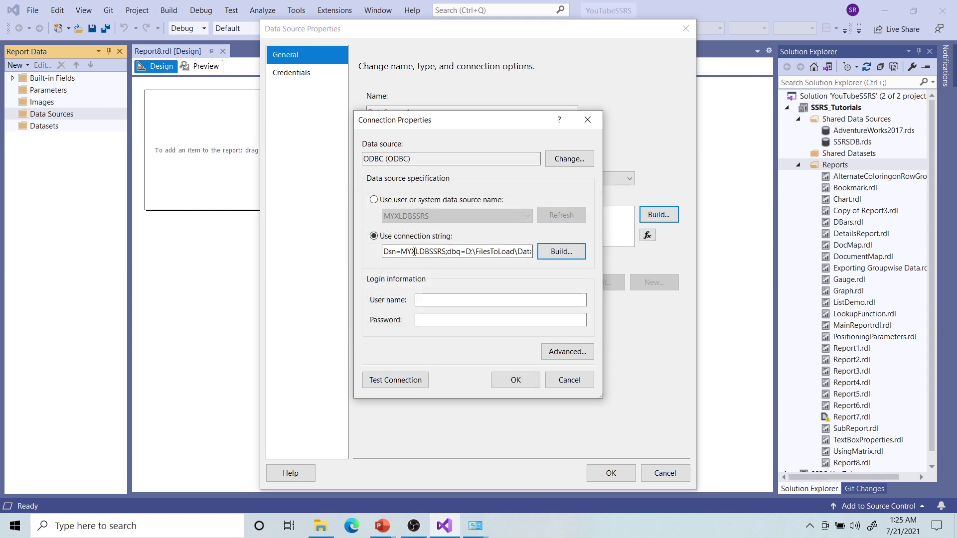
# Step: Test the ODBC connection to the workbook and accept the connection properties
pyautogui.click(396, 381)
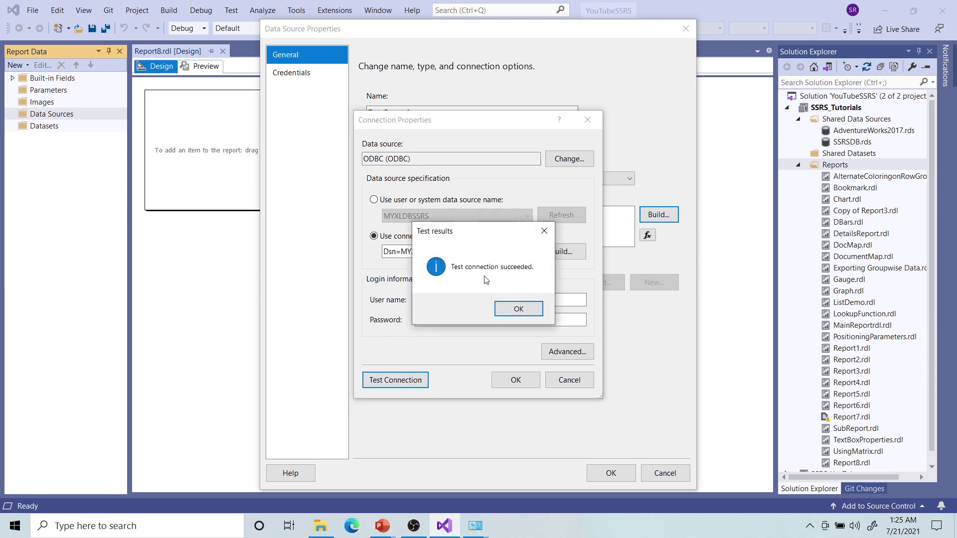
pyautogui.click(521, 319)
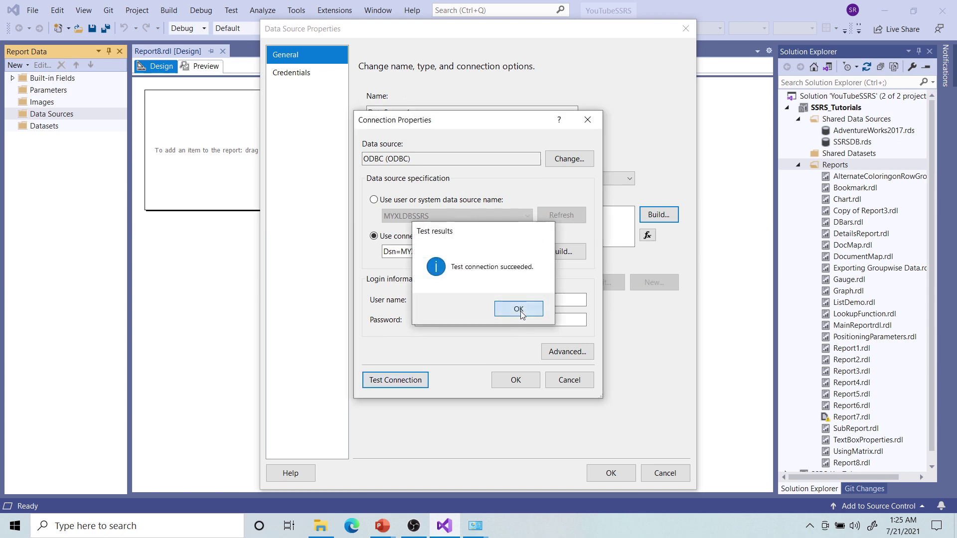
pyautogui.click(519, 383)
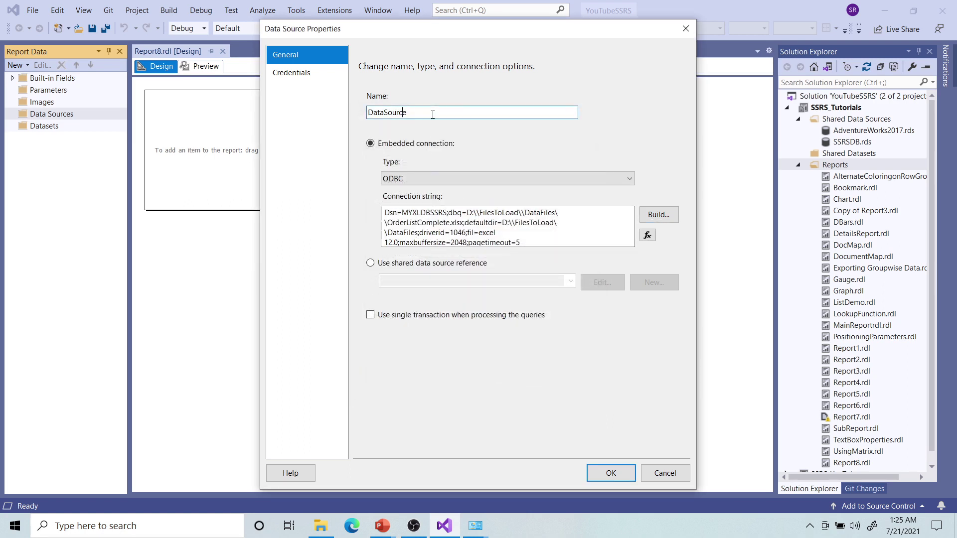
# Step: Name the embedded data source ExcelDataSource and add it to the report
pyautogui.write('Excel')
pyautogui.click(610, 473)
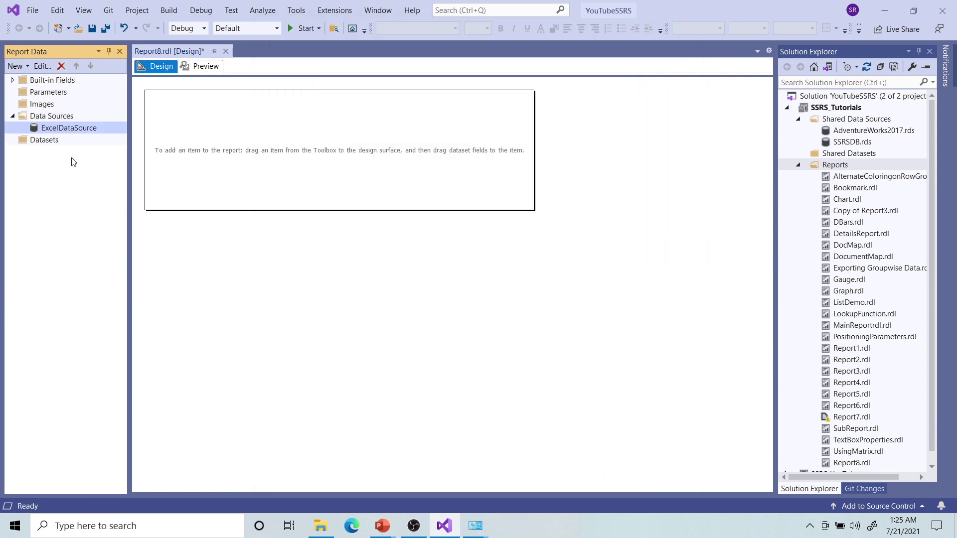
pyautogui.click(45, 141)
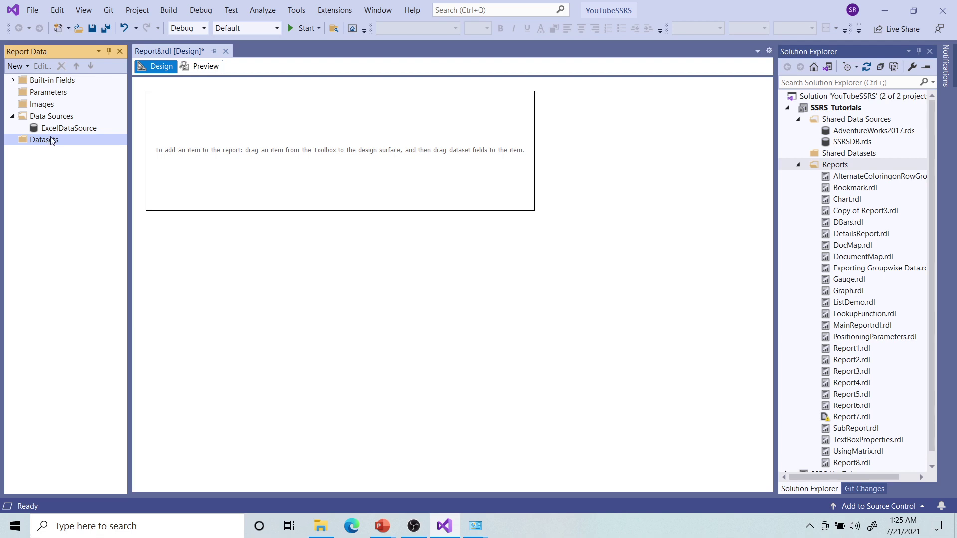
pyautogui.click(59, 130)
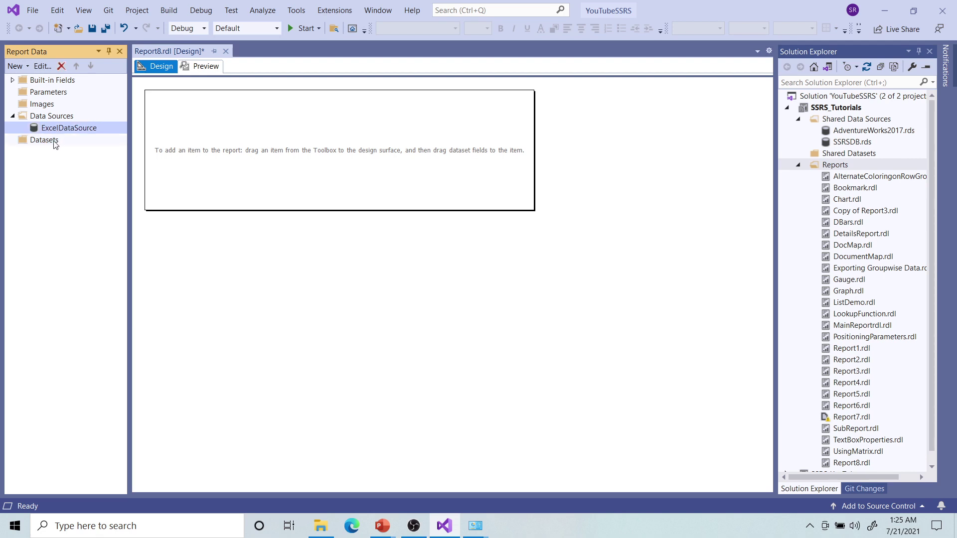
# Step: Add a new dataset to the report and name it ExcelDataSet
pyautogui.click(55, 141)
pyautogui.rightClick(53, 141)
pyautogui.click(90, 148)
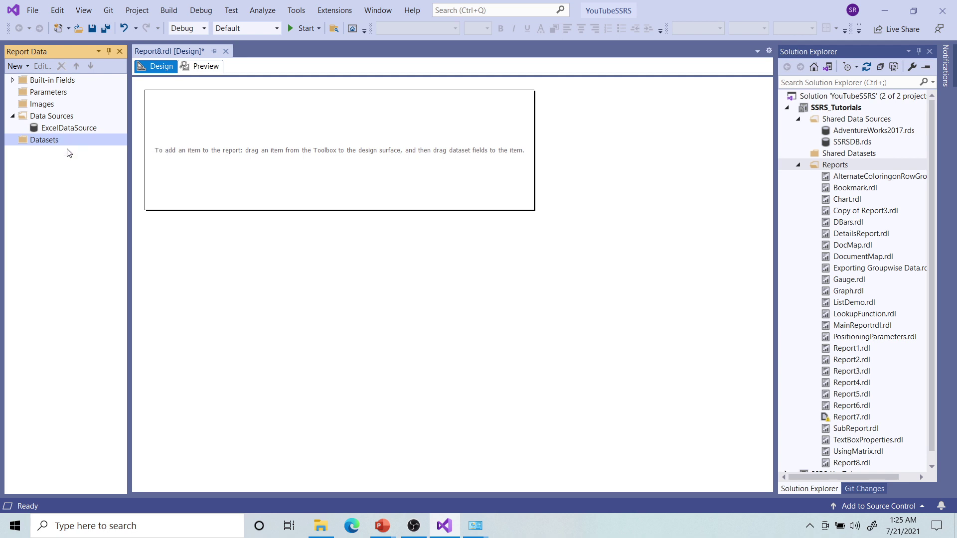
pyautogui.click(403, 109)
pyautogui.press('Left')
pyautogui.press('Left')
pyautogui.press('Left')
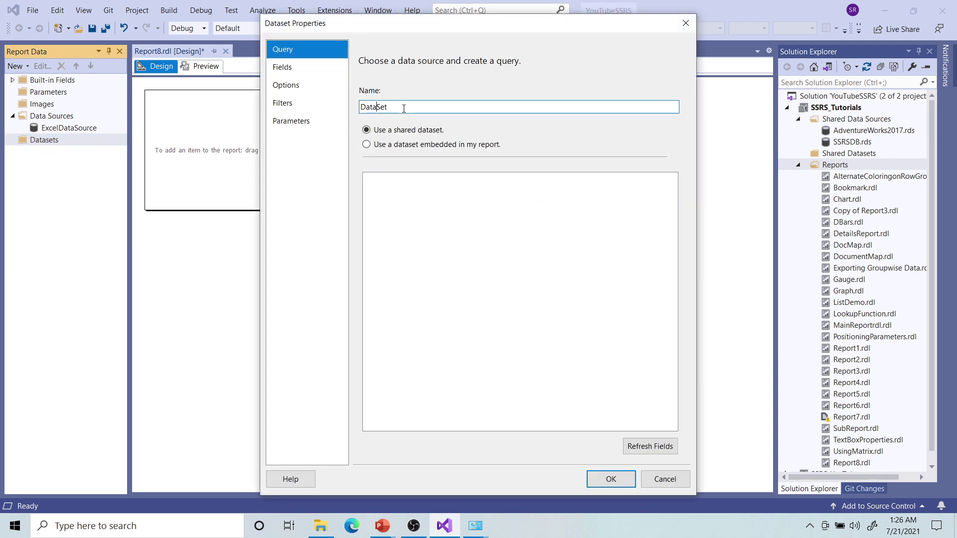
pyautogui.write('Excel')
# Step: Make the dataset embedded in the report and base it on ExcelDataSource
pyautogui.click(366, 145)
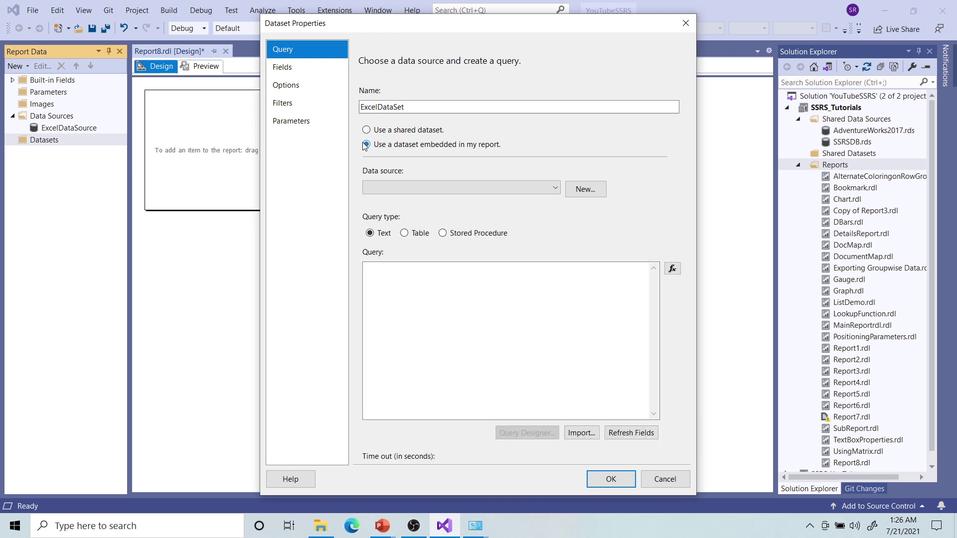
pyautogui.click(459, 189)
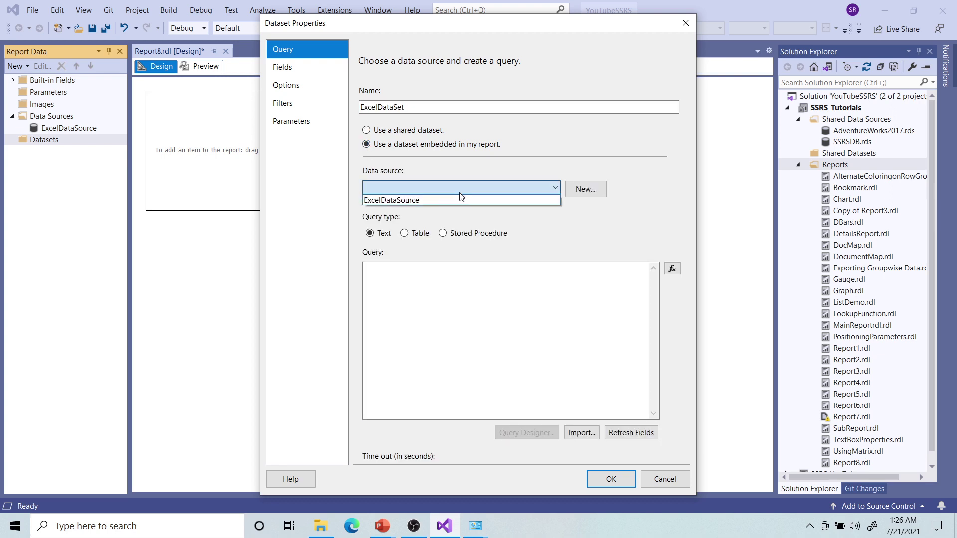
pyautogui.click(456, 202)
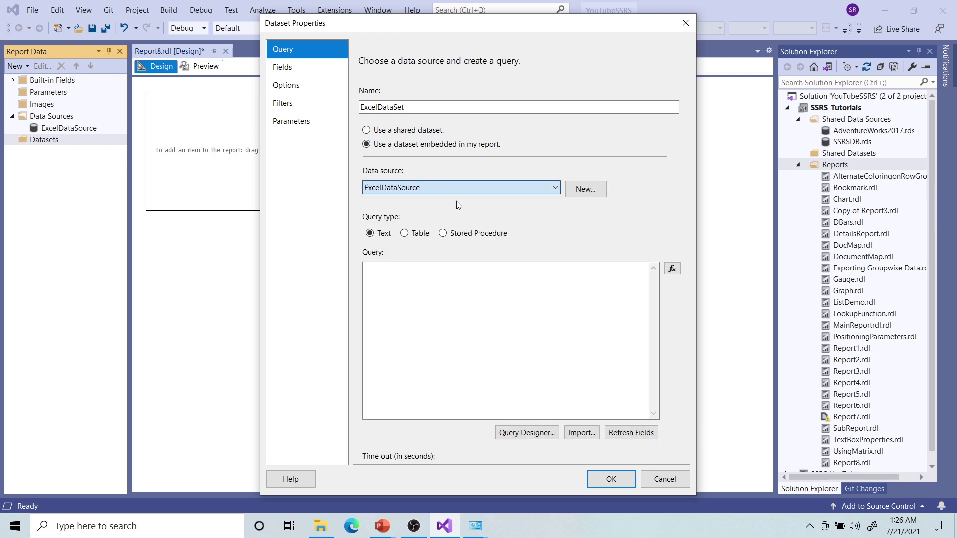
pyautogui.click(404, 234)
pyautogui.click(672, 270)
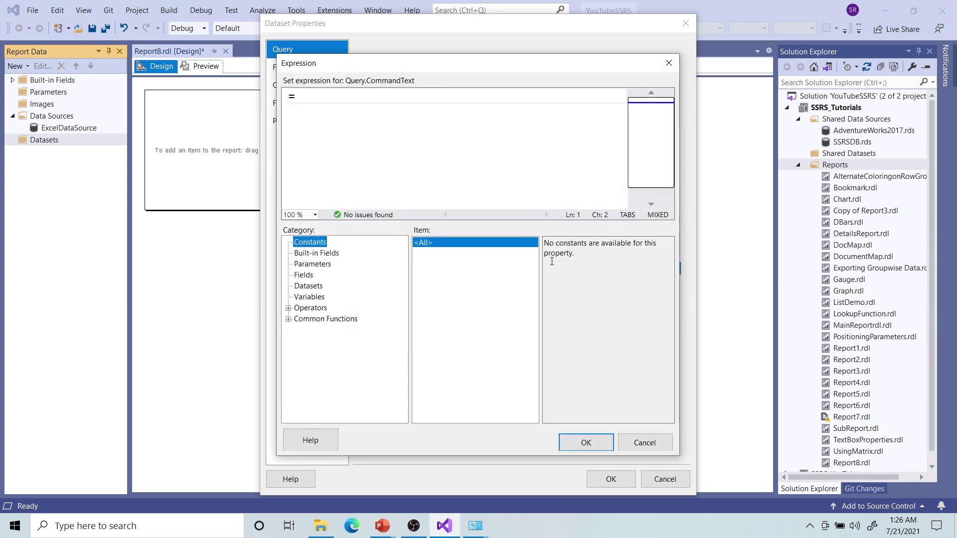
pyautogui.click(309, 286)
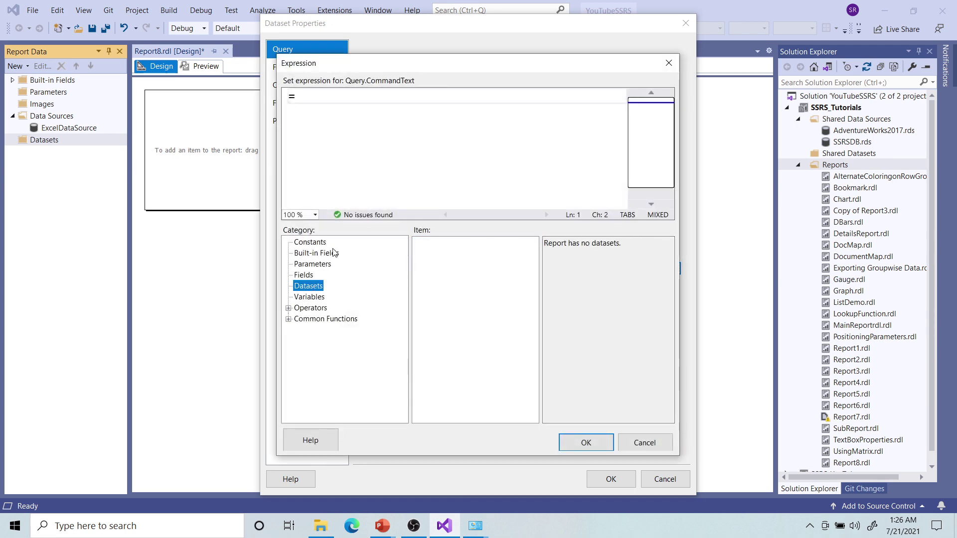
pyautogui.click(309, 297)
pyautogui.click(308, 285)
pyautogui.click(304, 275)
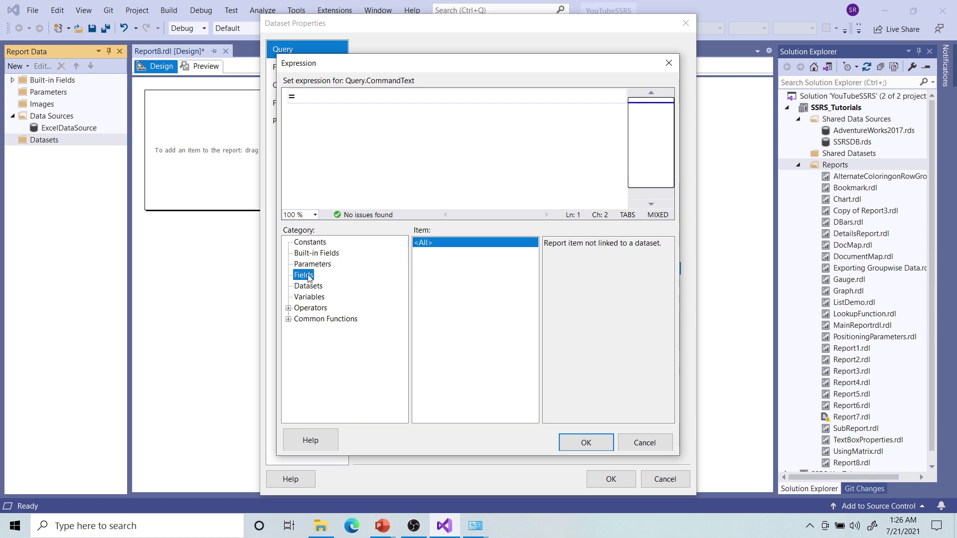
pyautogui.click(657, 448)
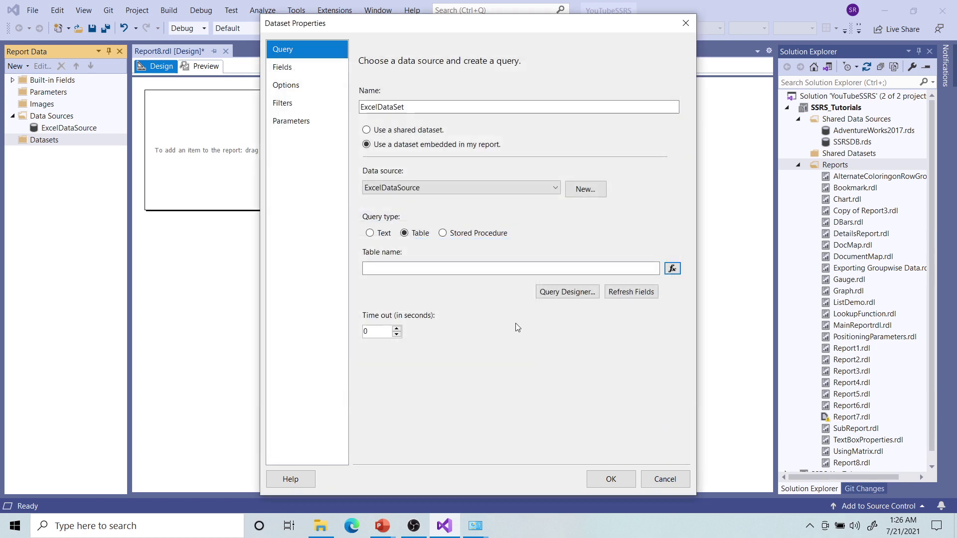
pyautogui.click(442, 233)
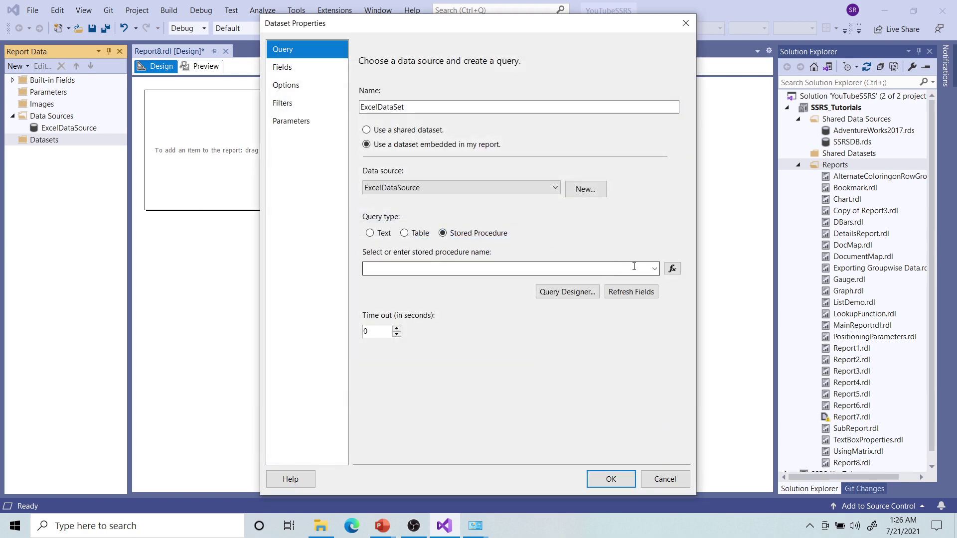
pyautogui.click(655, 269)
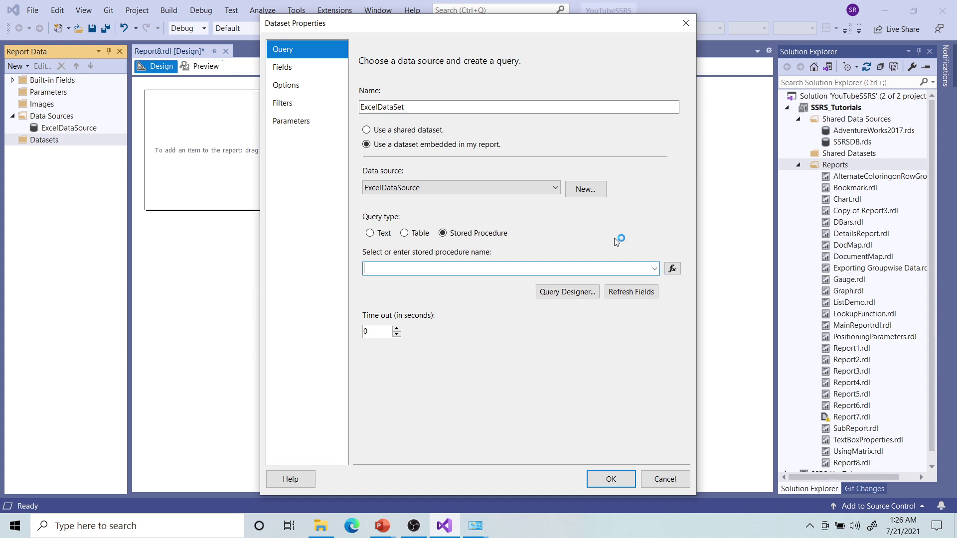
pyautogui.click(371, 232)
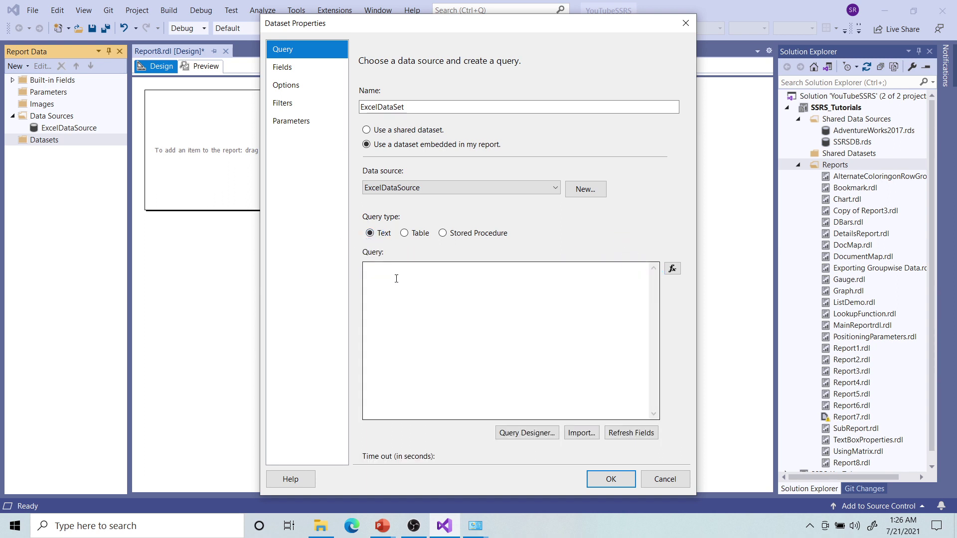
# Step: Enter the dataset query SELECT * FROM [Sheet1$] and check the fields it returns
pyautogui.click(399, 282)
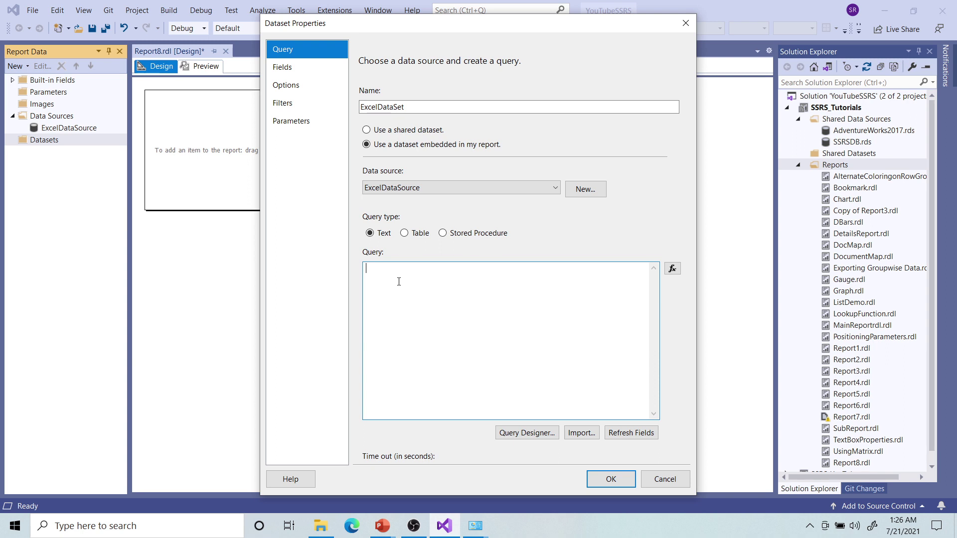
pyautogui.write('ECT * FROM [Sheet1$')
pyautogui.hotkey('shift', 'Left')
pyautogui.hotkey('shift', 'Left')
pyautogui.hotkey('shift', 'Left')
pyautogui.hotkey('shift', 'Left')
pyautogui.hotkey('shift', 'Left')
pyautogui.hotkey('shift', 'Left')
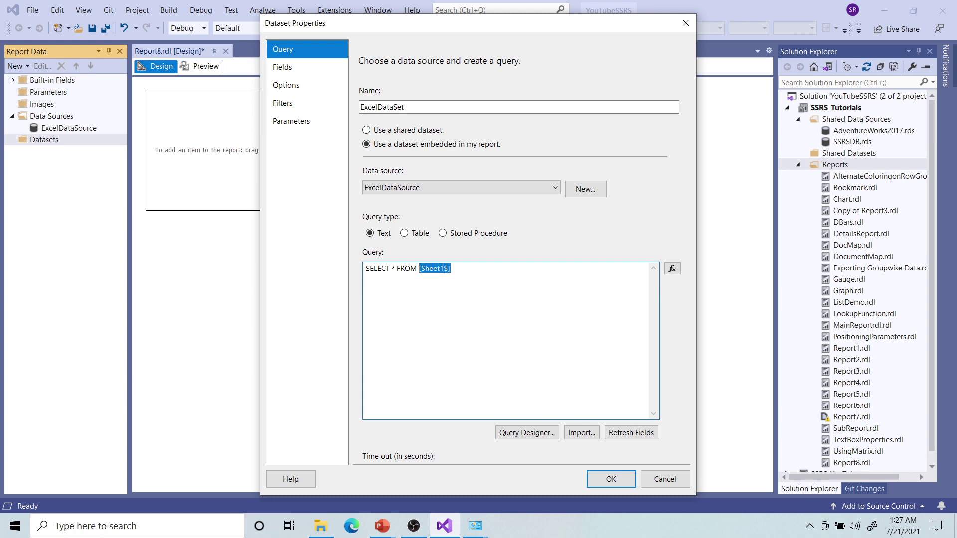
pyautogui.click(449, 290)
pyautogui.moveTo(457, 270); pyautogui.dragTo(360, 276)
pyautogui.click(464, 266)
pyautogui.moveTo(392, 272); pyautogui.dragTo(394, 271)
pyautogui.click(292, 68)
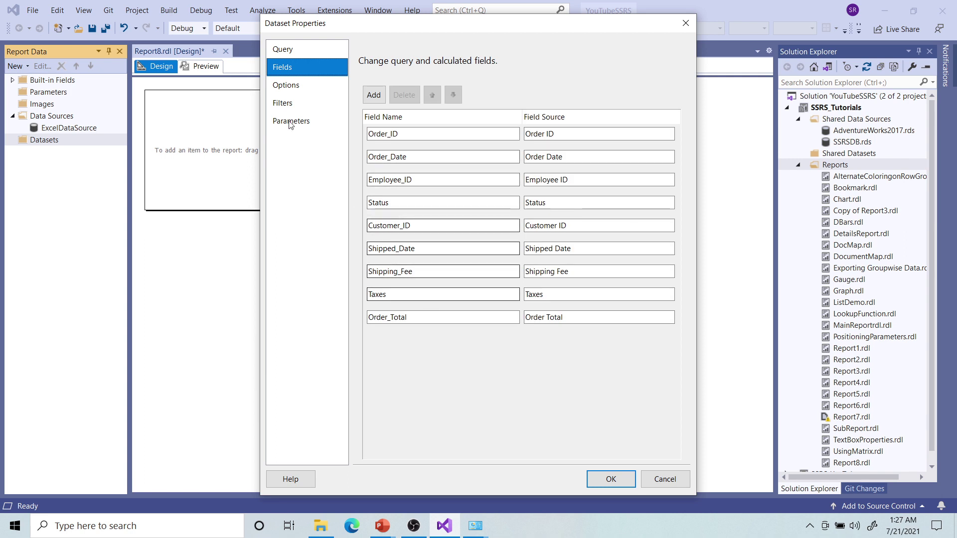
pyautogui.click(284, 49)
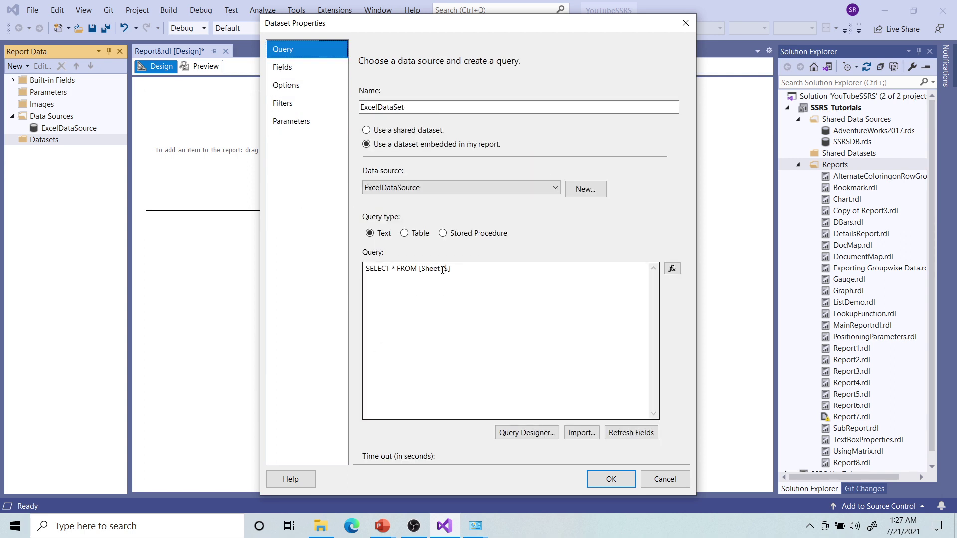
# Step: Try pointing the dataset query at [Sheet2$] and check the field list
pyautogui.click(446, 270)
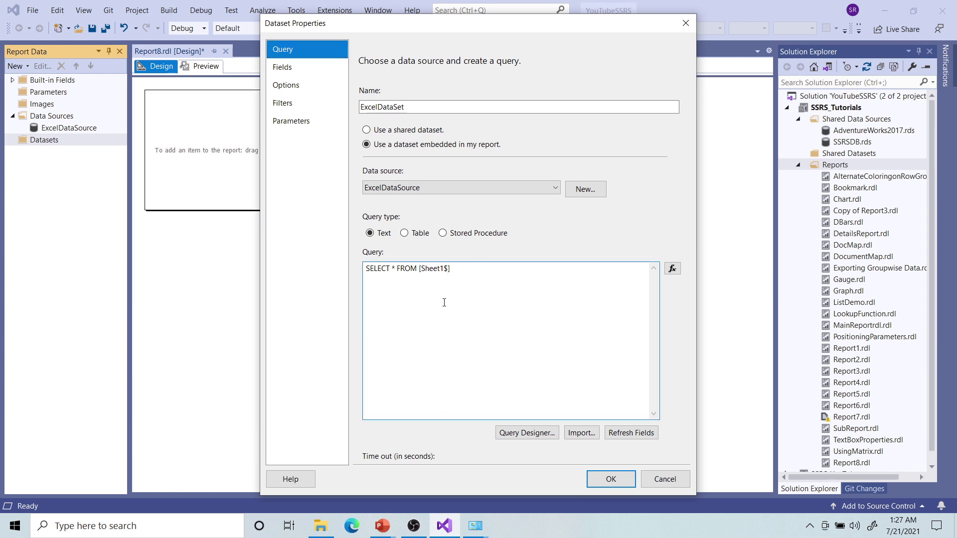
pyautogui.press('BackSpace')
pyautogui.write('2')
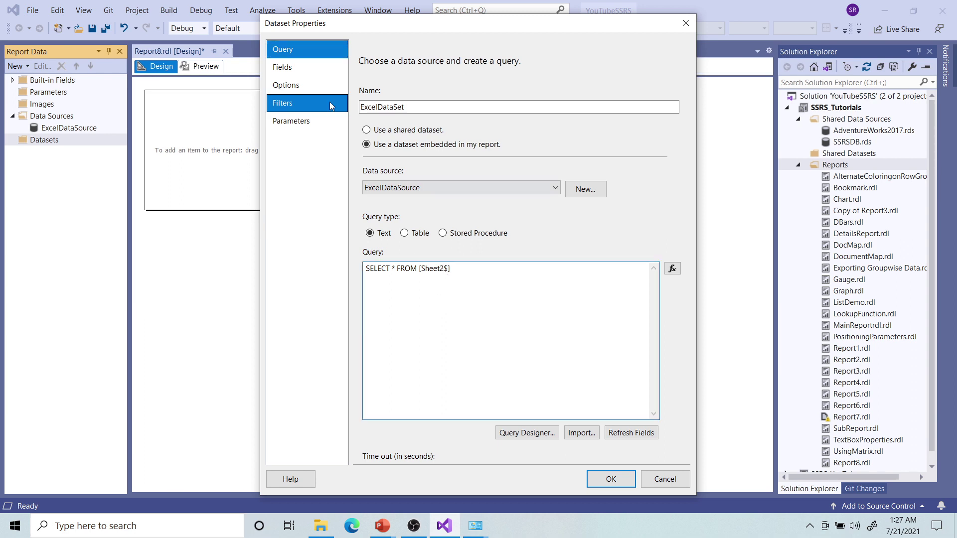
pyautogui.click(307, 75)
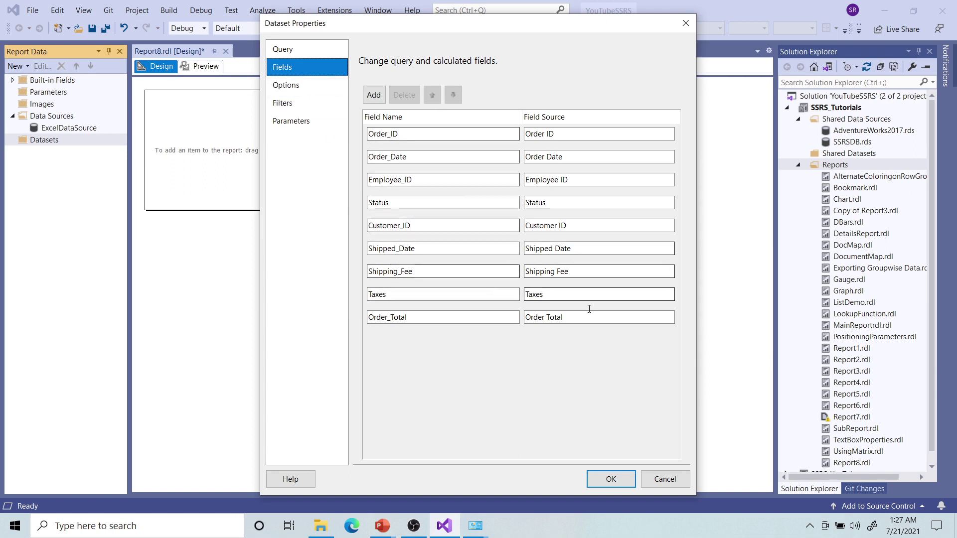
pyautogui.click(300, 47)
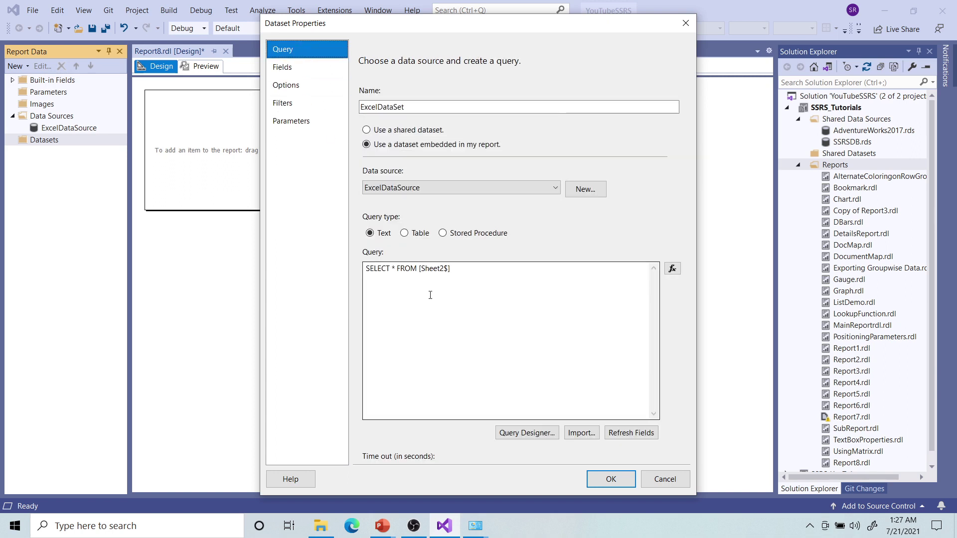
# Step: Set the query's source back to [Sheet1$], recheck the fields and save the dataset
pyautogui.click(443, 268)
pyautogui.press('BackSpace')
pyautogui.write('1')
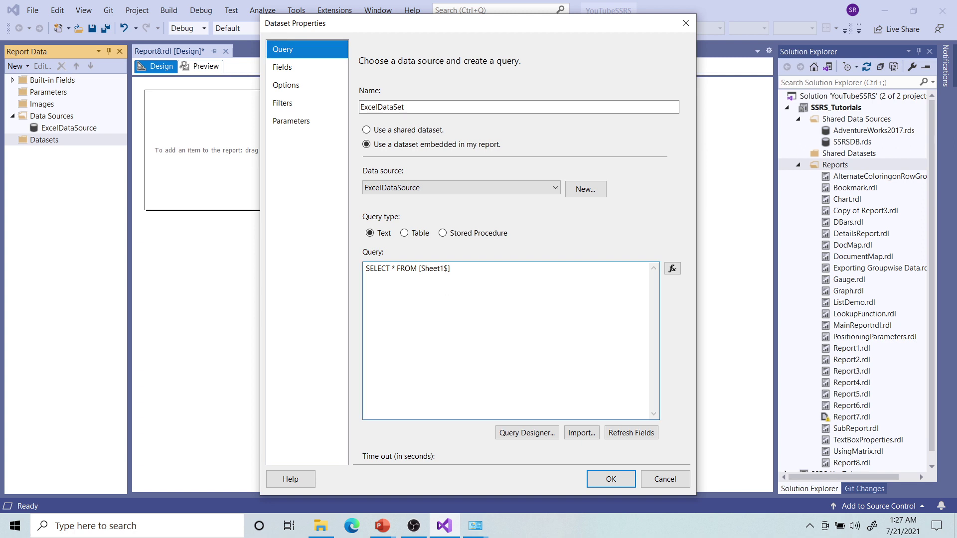
pyautogui.click(293, 68)
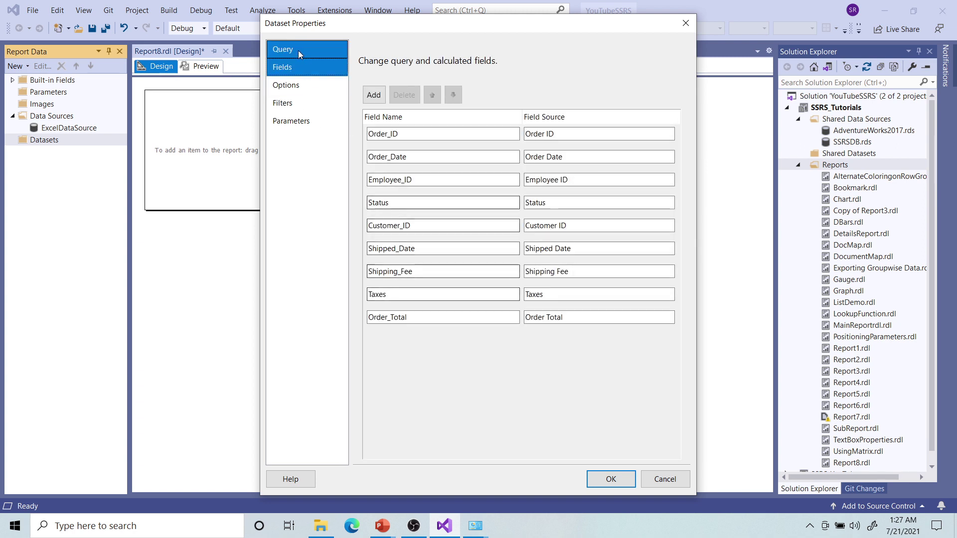
pyautogui.click(298, 50)
pyautogui.click(610, 479)
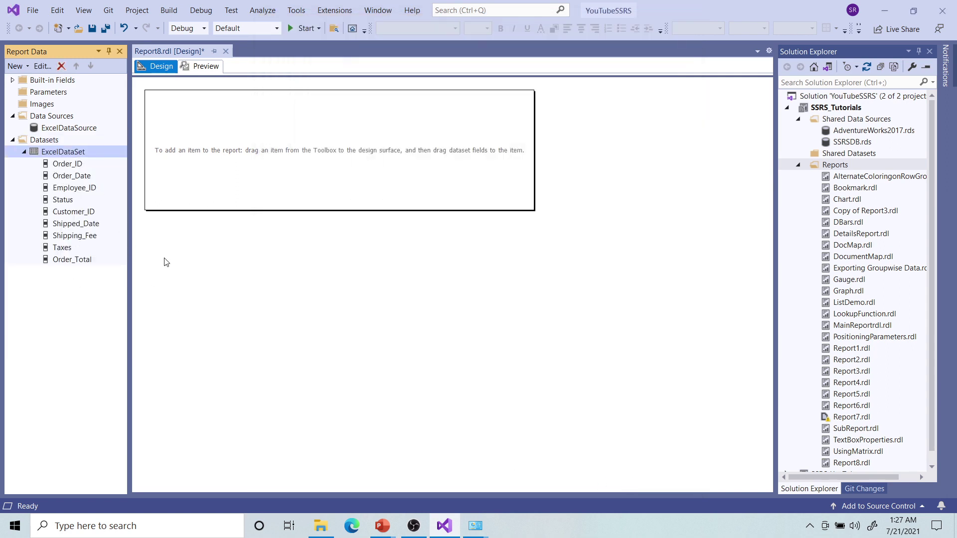
# Step: Insert a table in the report body and fill its three columns with Order_ID, Order_Date and Employee_ID
pyautogui.rightClick(167, 142)
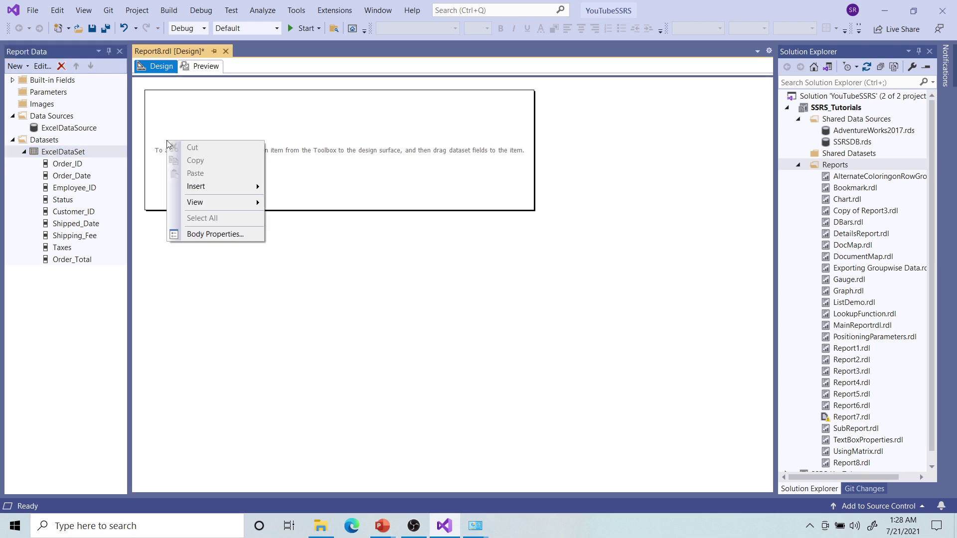
pyautogui.moveTo(196, 190)
pyautogui.click(295, 212)
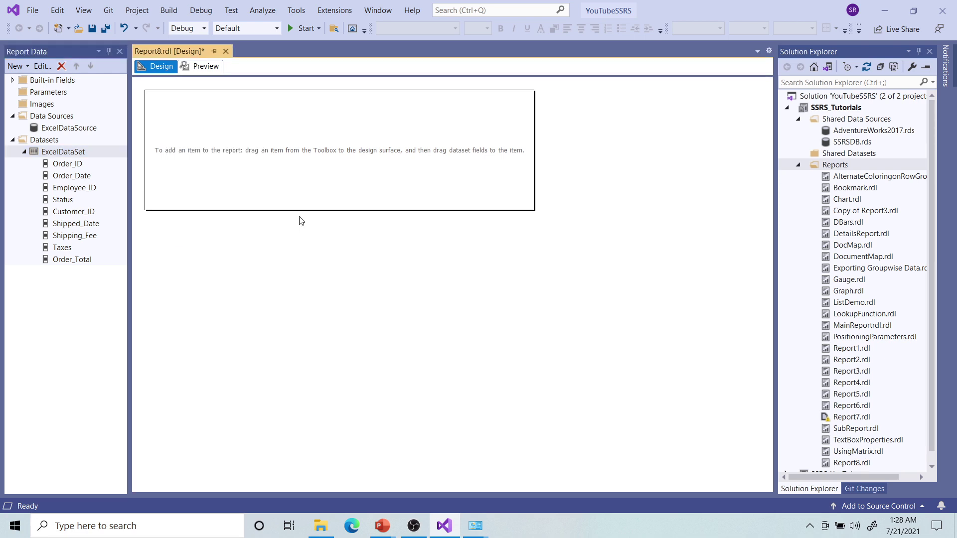
pyautogui.click(221, 161)
pyautogui.click(237, 172)
pyautogui.click(281, 160)
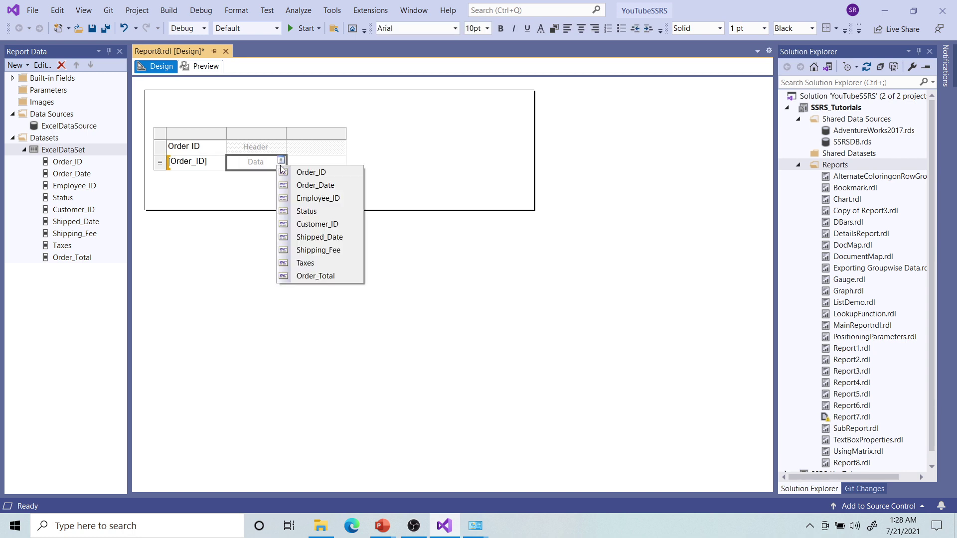
pyautogui.click(299, 185)
pyautogui.click(340, 163)
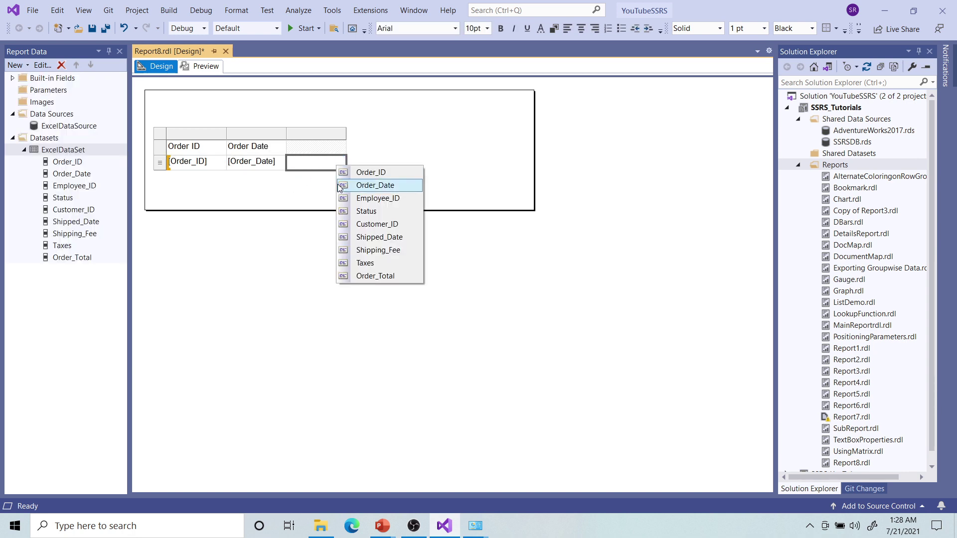
pyautogui.click(342, 196)
# Step: Append table columns for Status, Customer_ID, Shipped_Date, Shipping_Fee, Taxes and Order_Total, in that order
pyautogui.moveTo(63, 197); pyautogui.dragTo(344, 162)
pyautogui.moveTo(83, 210); pyautogui.dragTo(387, 162)
pyautogui.moveTo(75, 222); pyautogui.dragTo(451, 167)
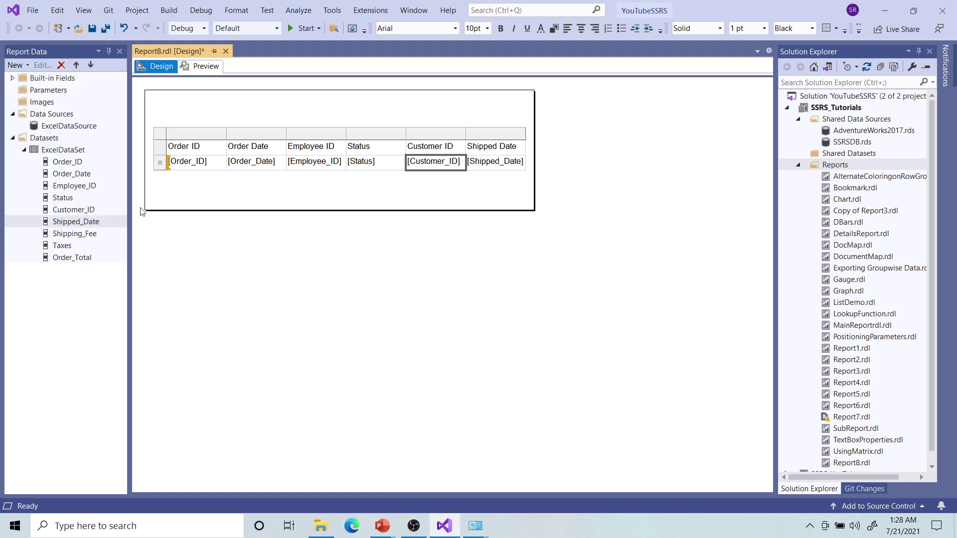
pyautogui.moveTo(79, 234); pyautogui.dragTo(519, 166)
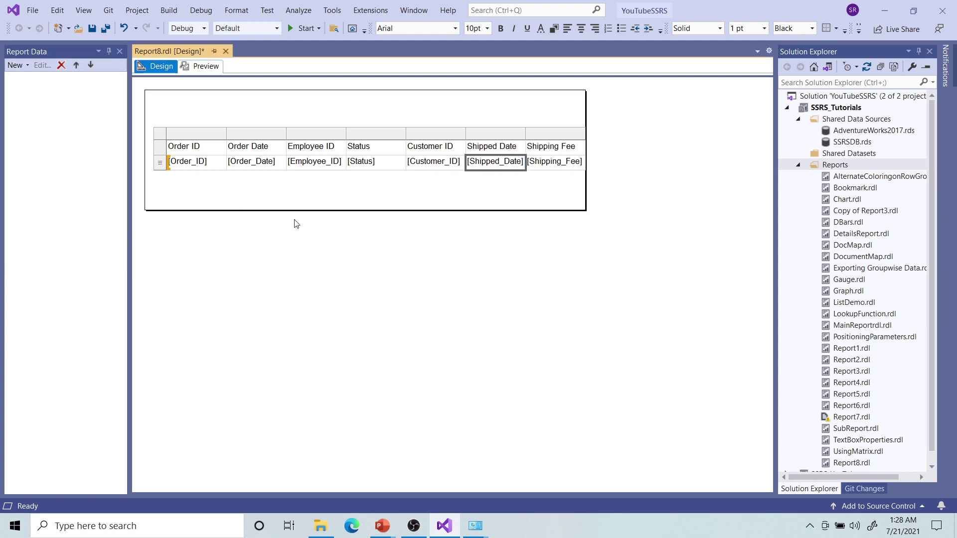
pyautogui.moveTo(65, 246); pyautogui.dragTo(563, 175)
pyautogui.click(67, 259)
pyautogui.moveTo(67, 261); pyautogui.dragTo(639, 174)
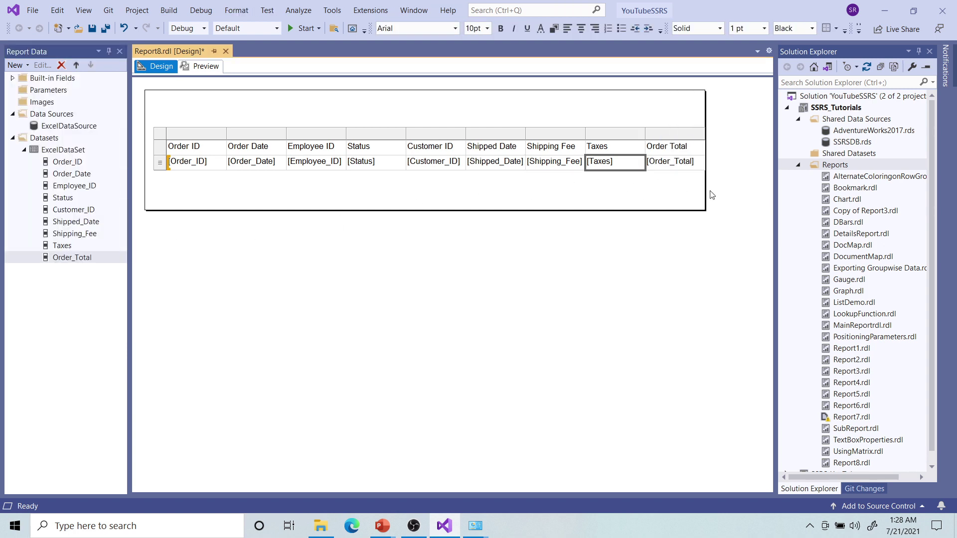
# Step: Widen the report body slightly beyond the table's Order Total column
pyautogui.moveTo(705, 196); pyautogui.dragTo(743, 196)
pyautogui.click(701, 261)
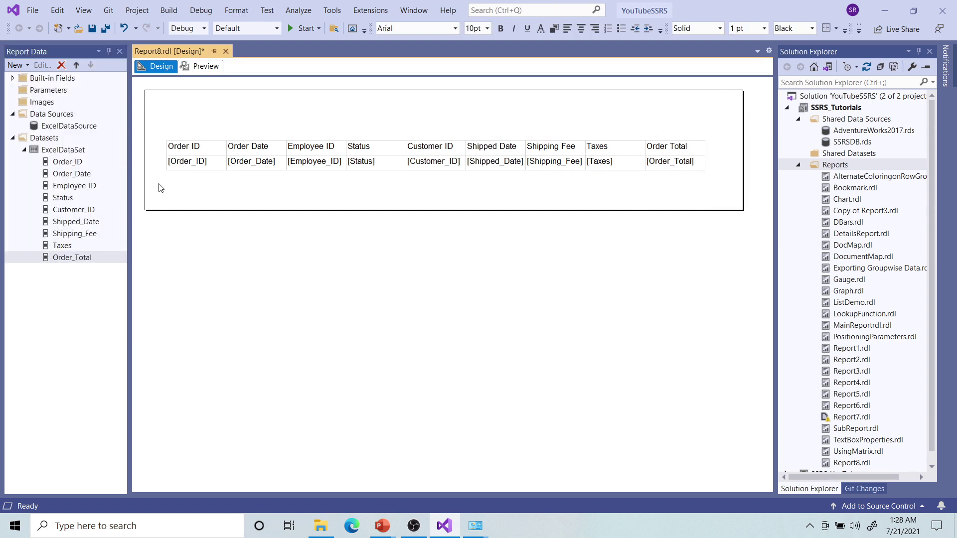
pyautogui.moveTo(157, 135); pyautogui.dragTo(722, 192)
pyautogui.click(636, 116)
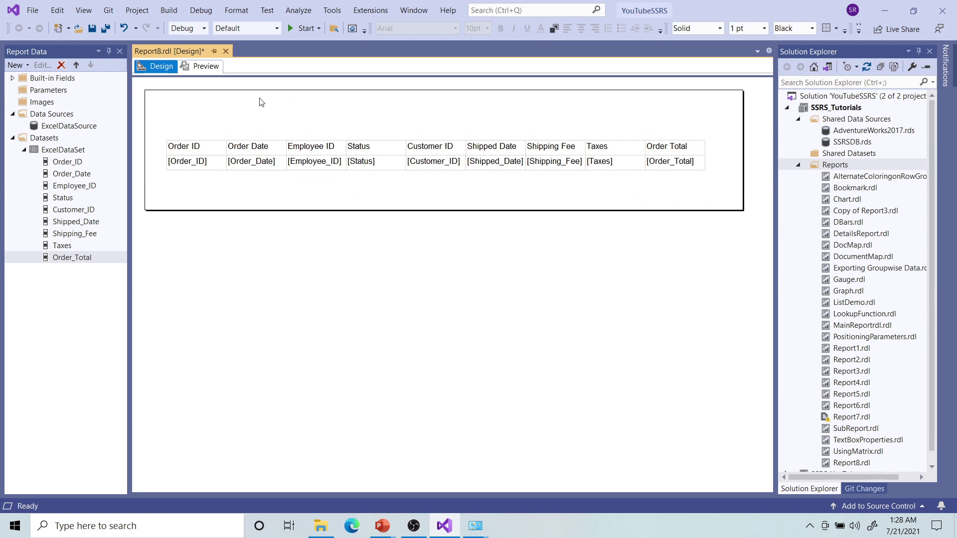
# Step: Preview the report with the workbook data and close the Error List
pyautogui.click(204, 69)
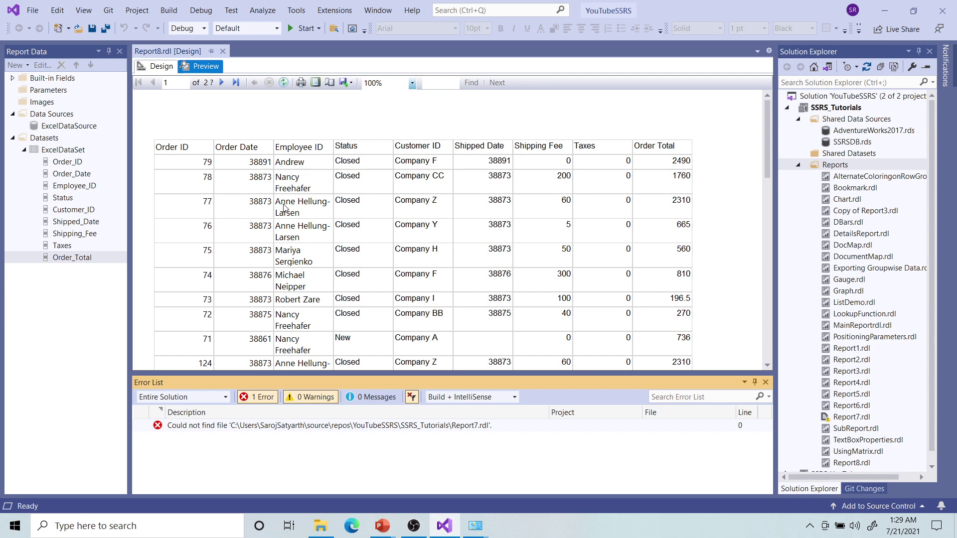
pyautogui.click(767, 383)
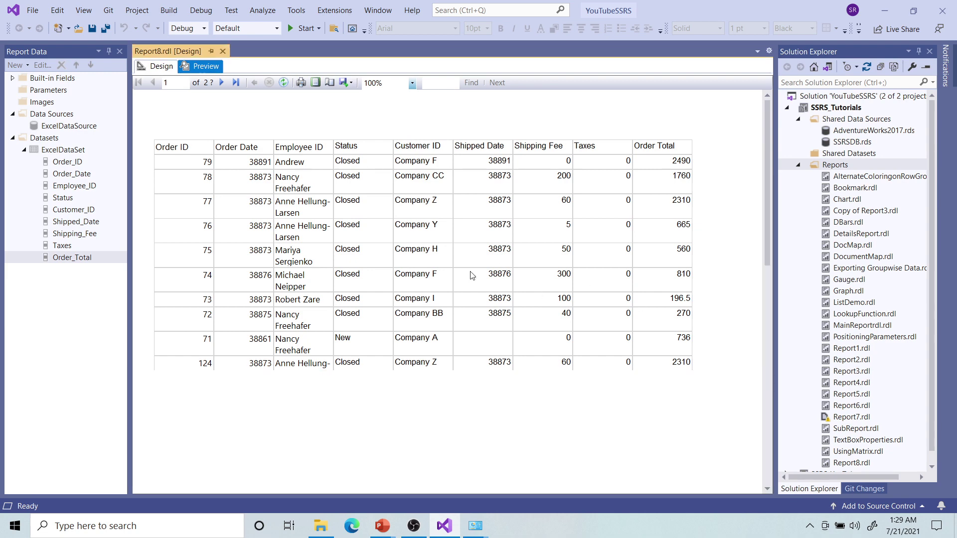